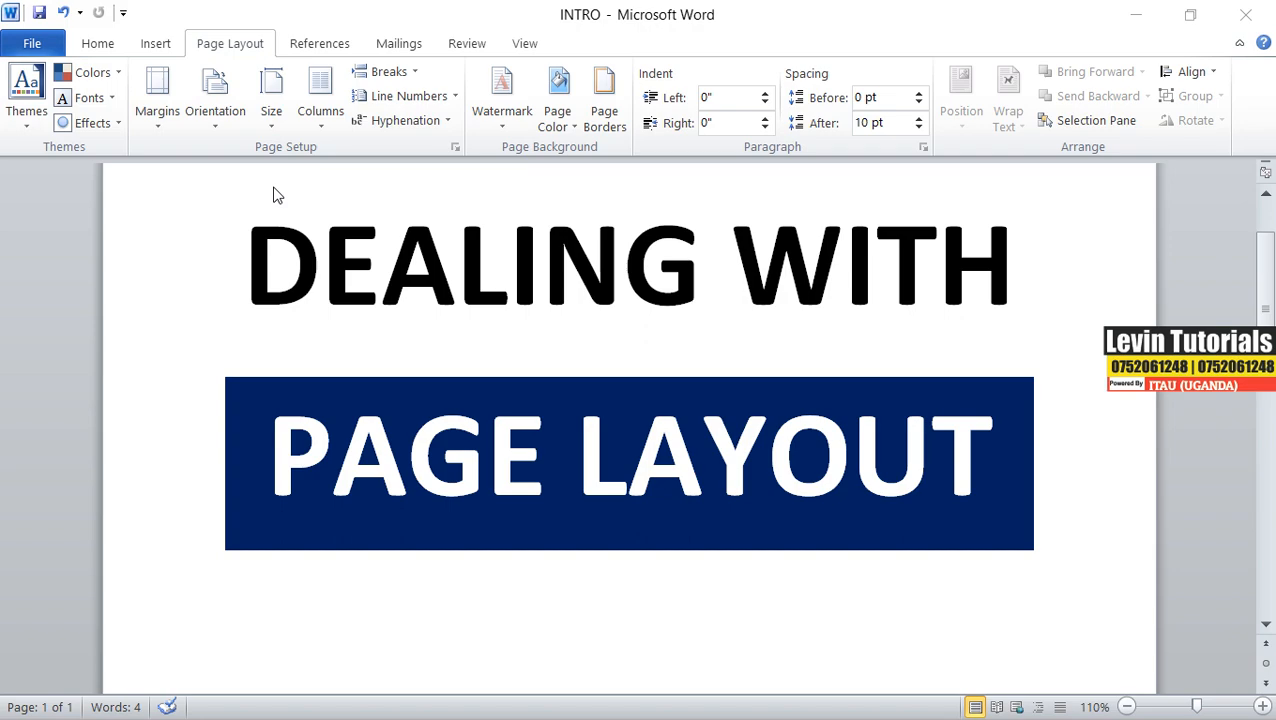
Step: Create a new blank document
left_click(749, 17)
key("ctrl+n")
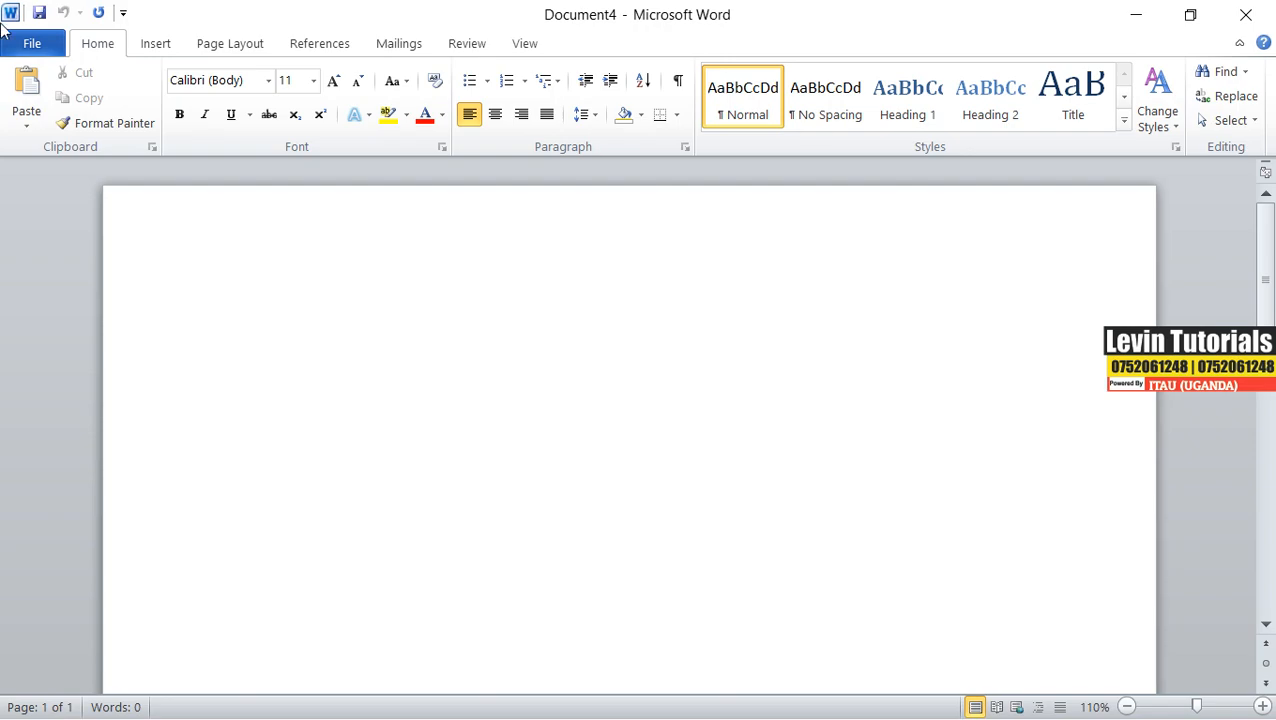
left_click(231, 47)
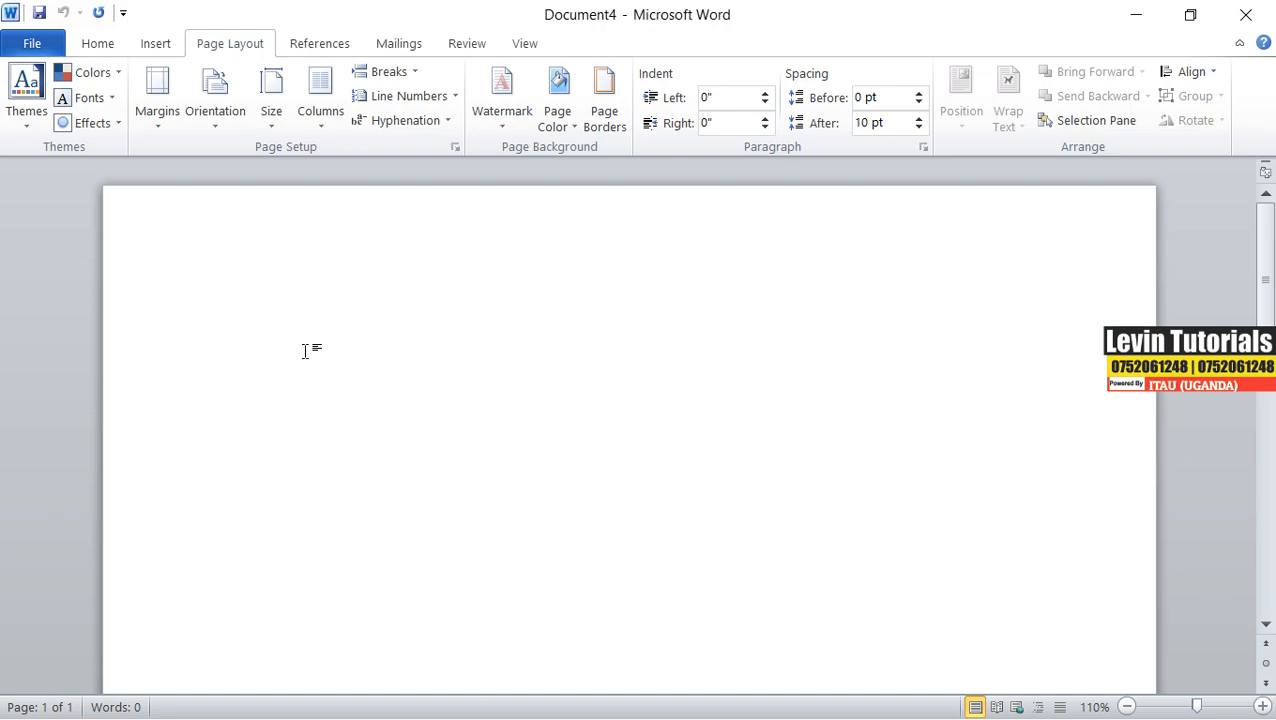
Step: Insert a Next Page section break at the start of the blank document
left_click(155, 43)
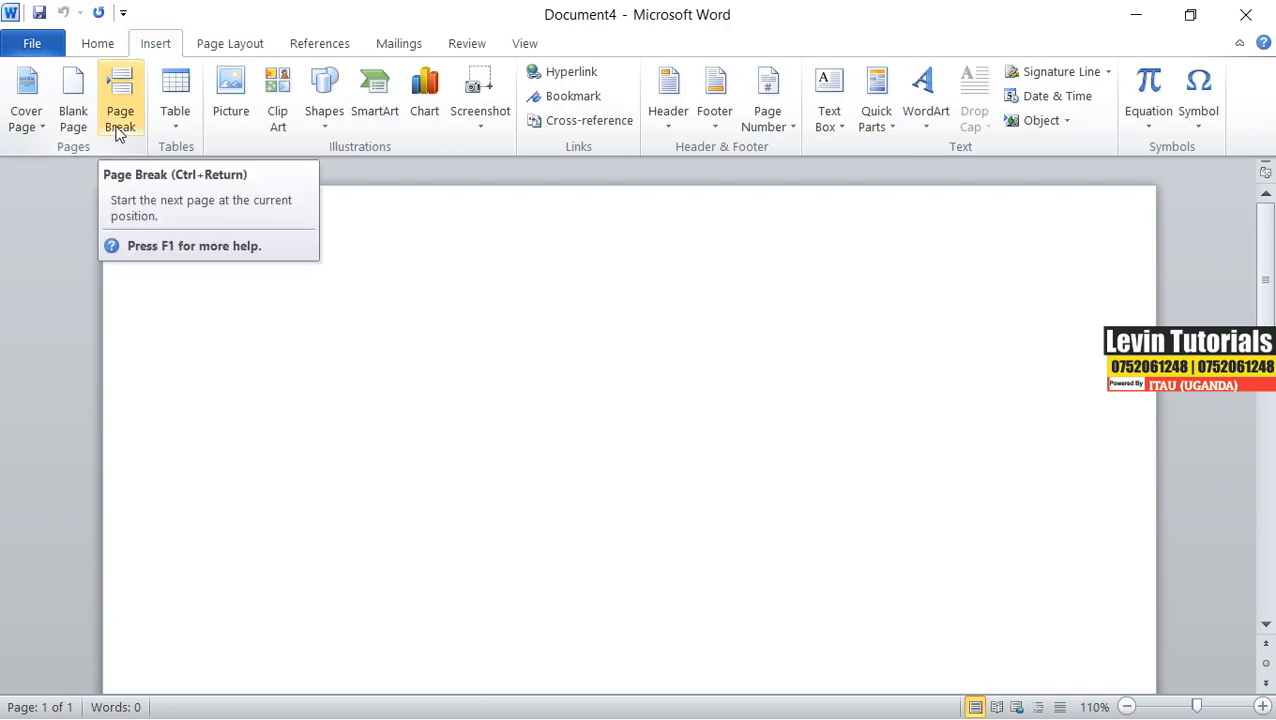
left_click(230, 44)
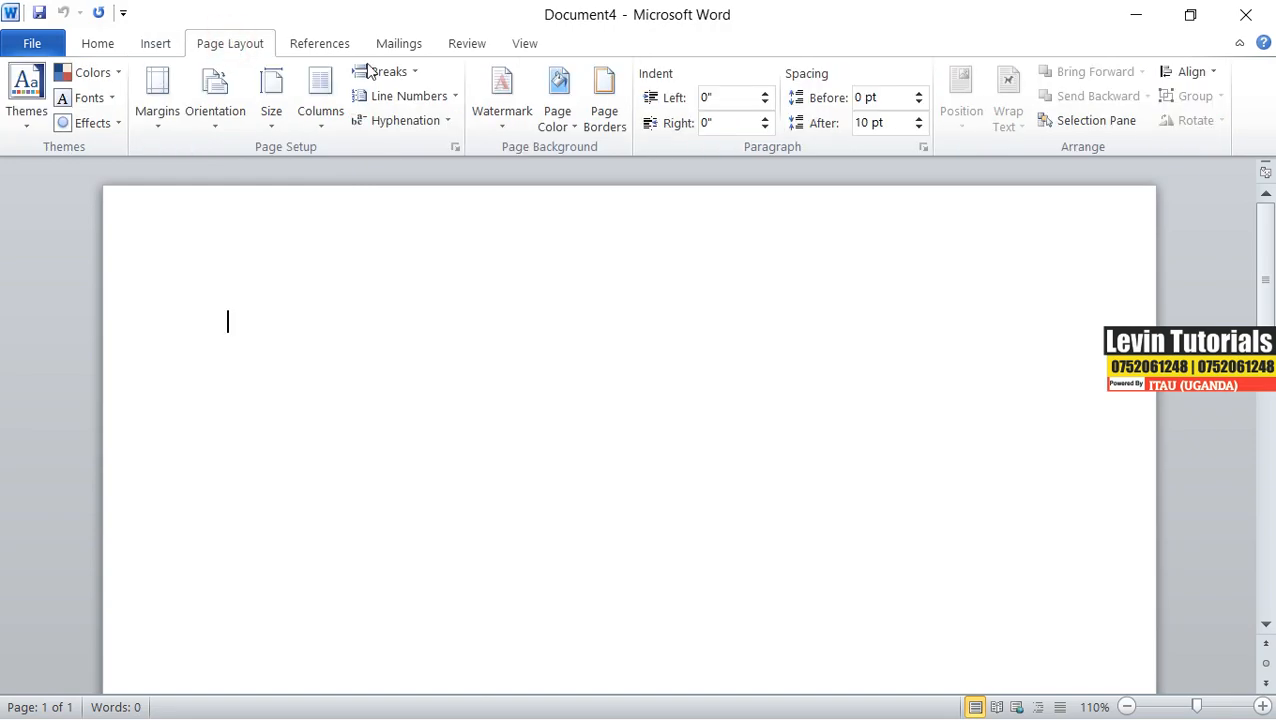
left_click(414, 73)
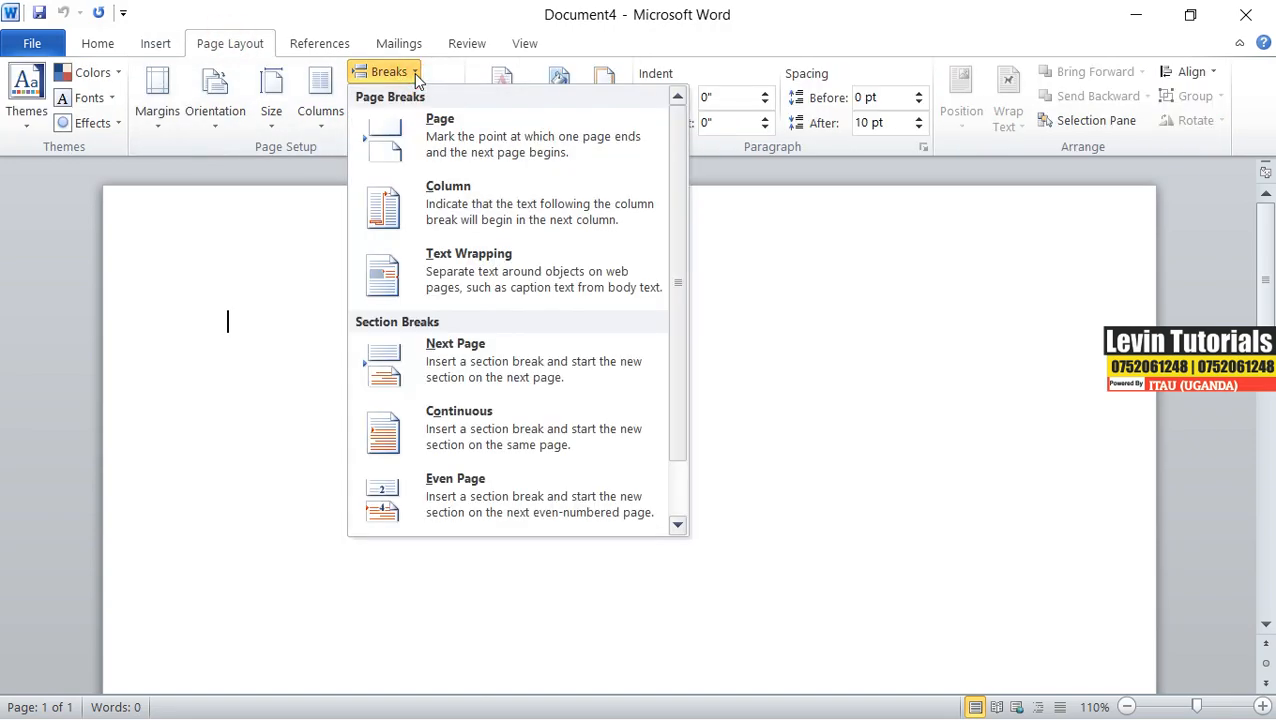
left_click(441, 365)
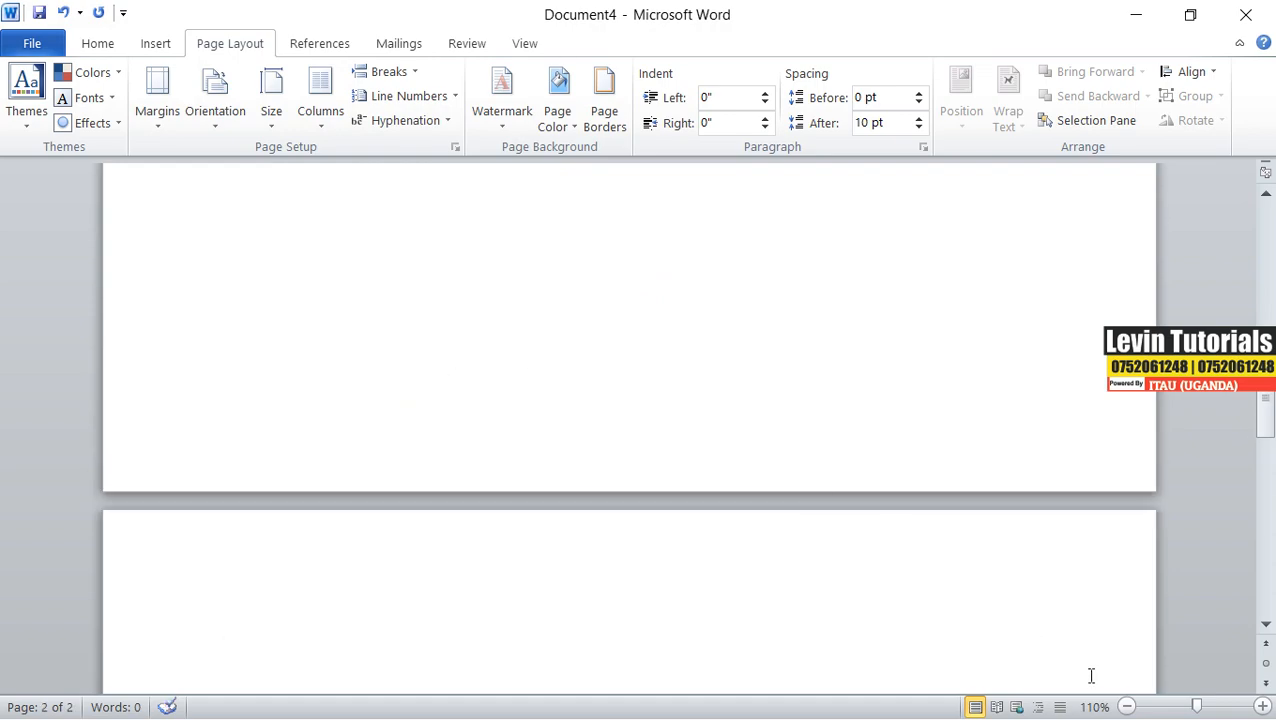
Step: Insert two more Next Page section breaks so the document has four single-page sections
left_click(1126, 707)
left_click(1126, 707)
left_click(1126, 707)
left_click(1126, 707)
left_click(1126, 707)
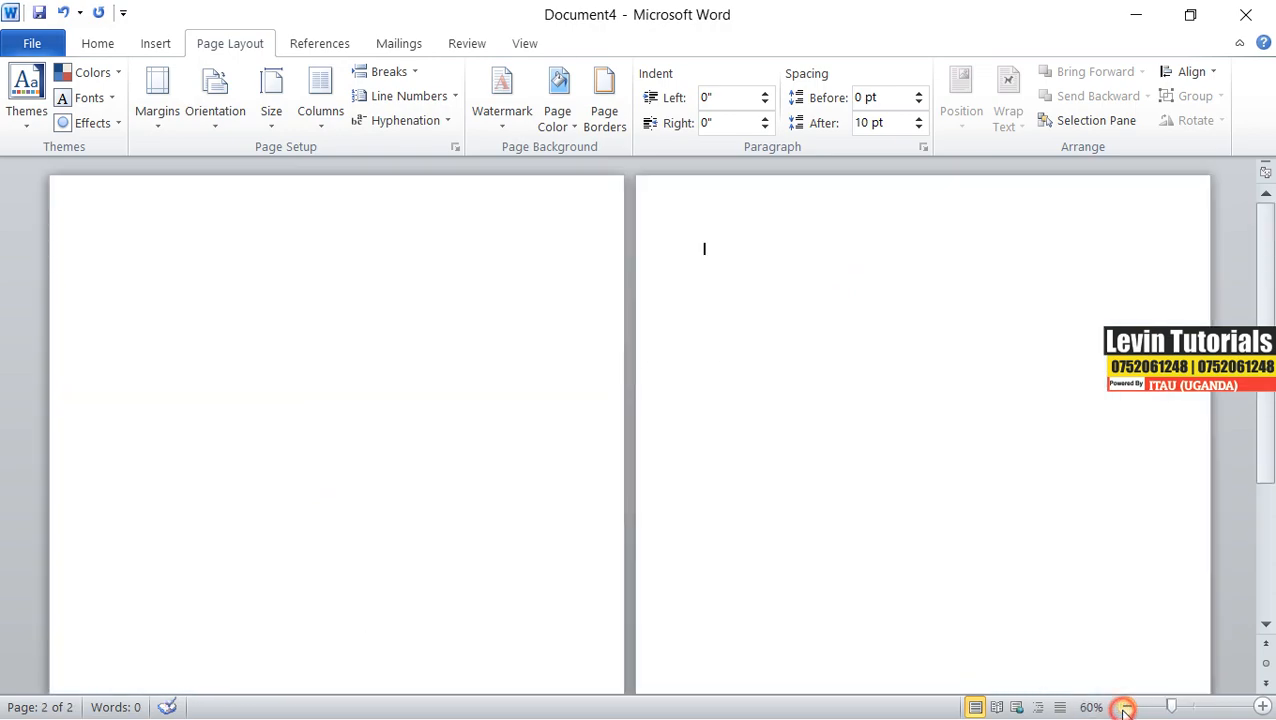
left_click(1126, 707)
left_click(1126, 707)
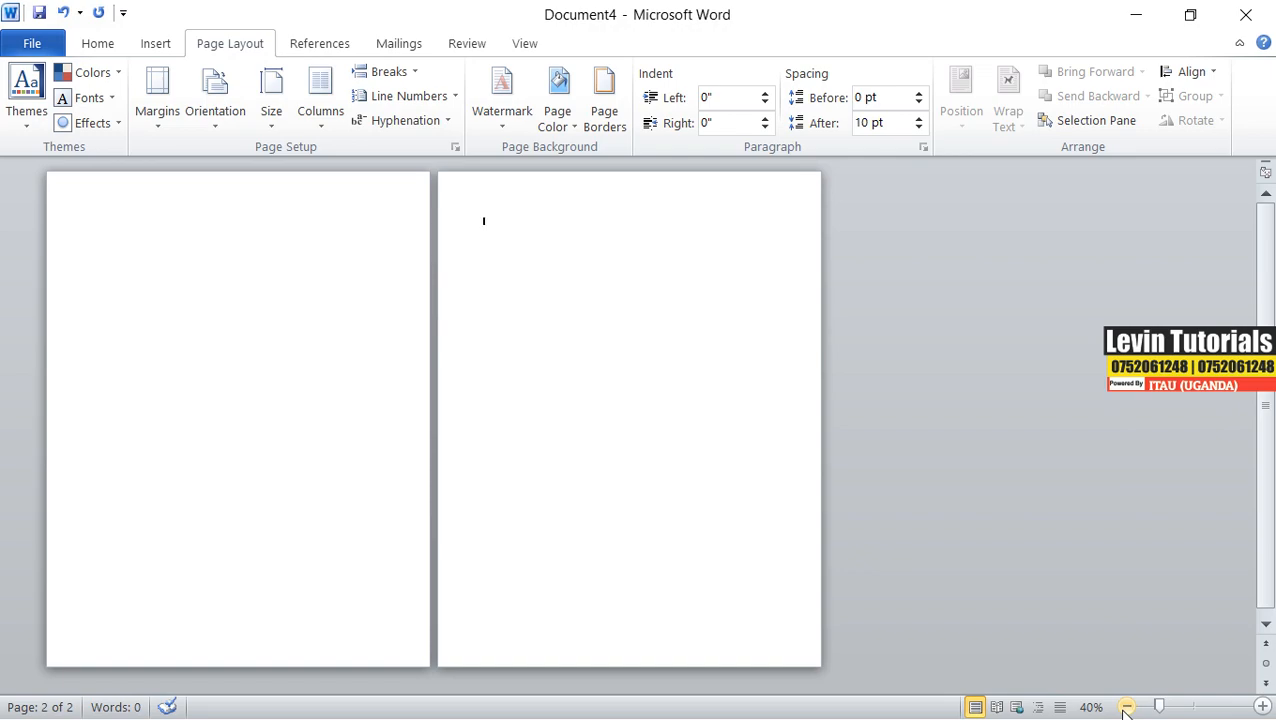
left_click(410, 73)
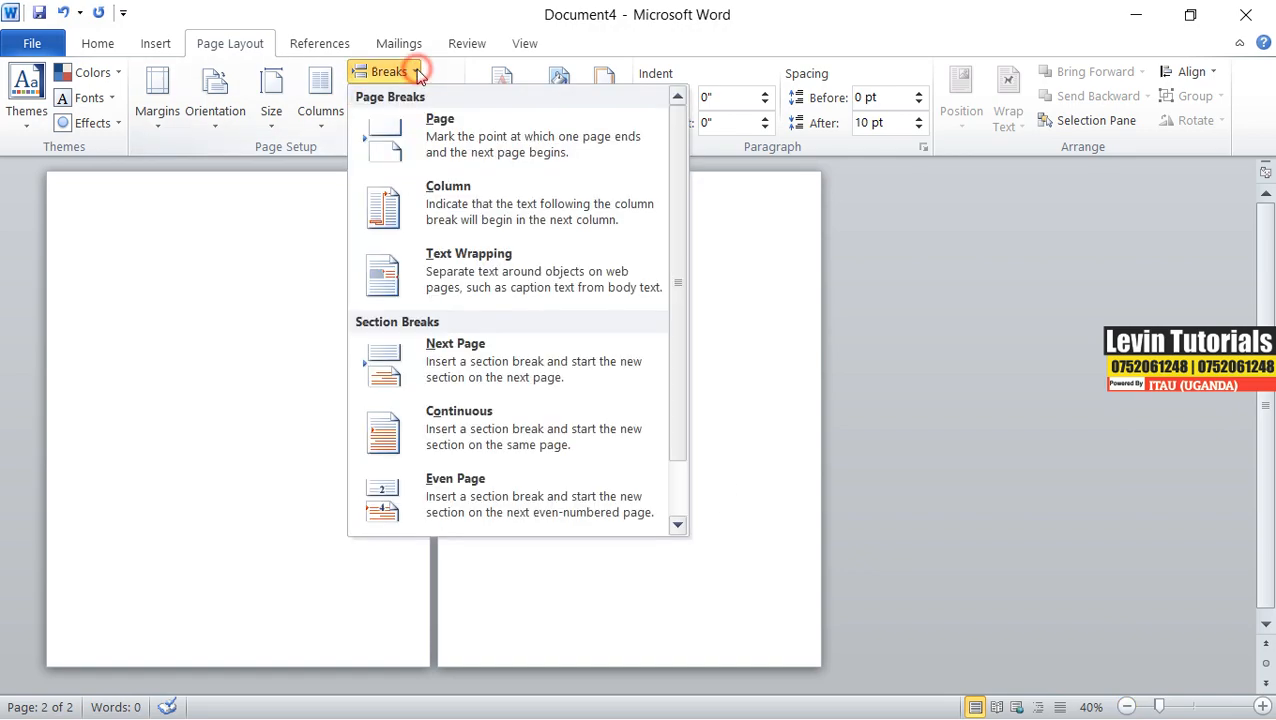
left_click(455, 370)
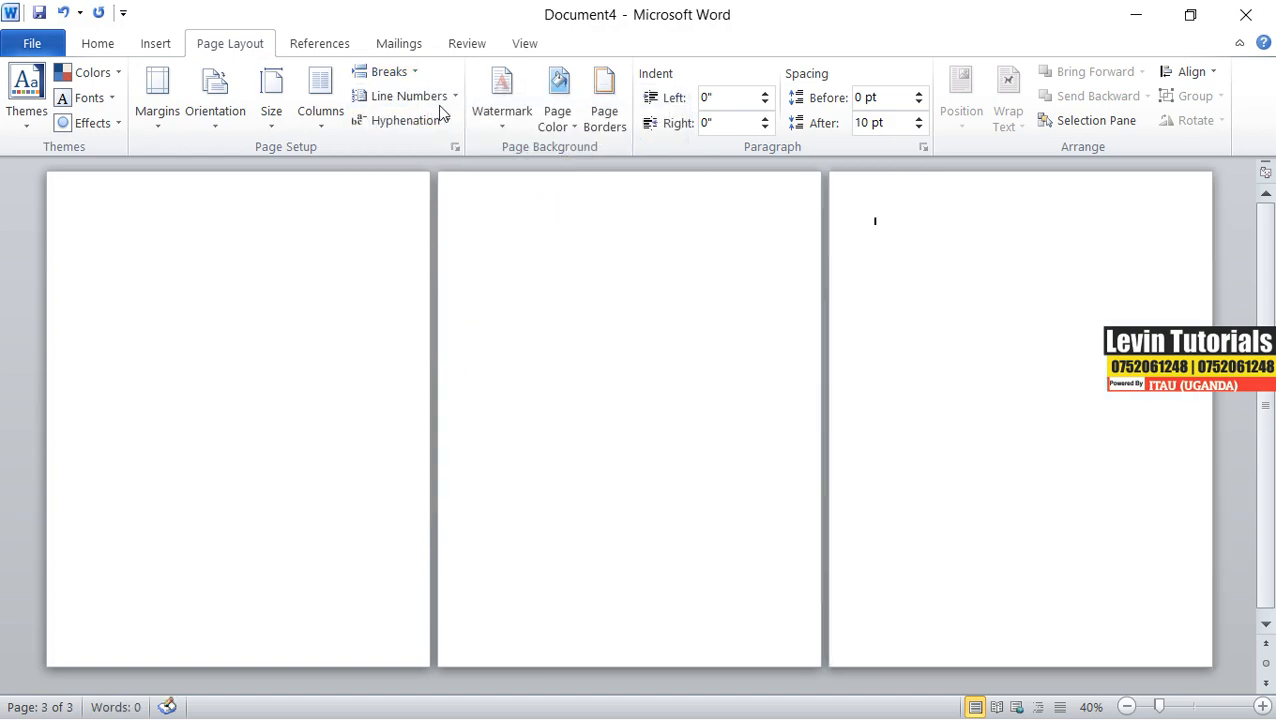
left_click(410, 72)
left_click(452, 362)
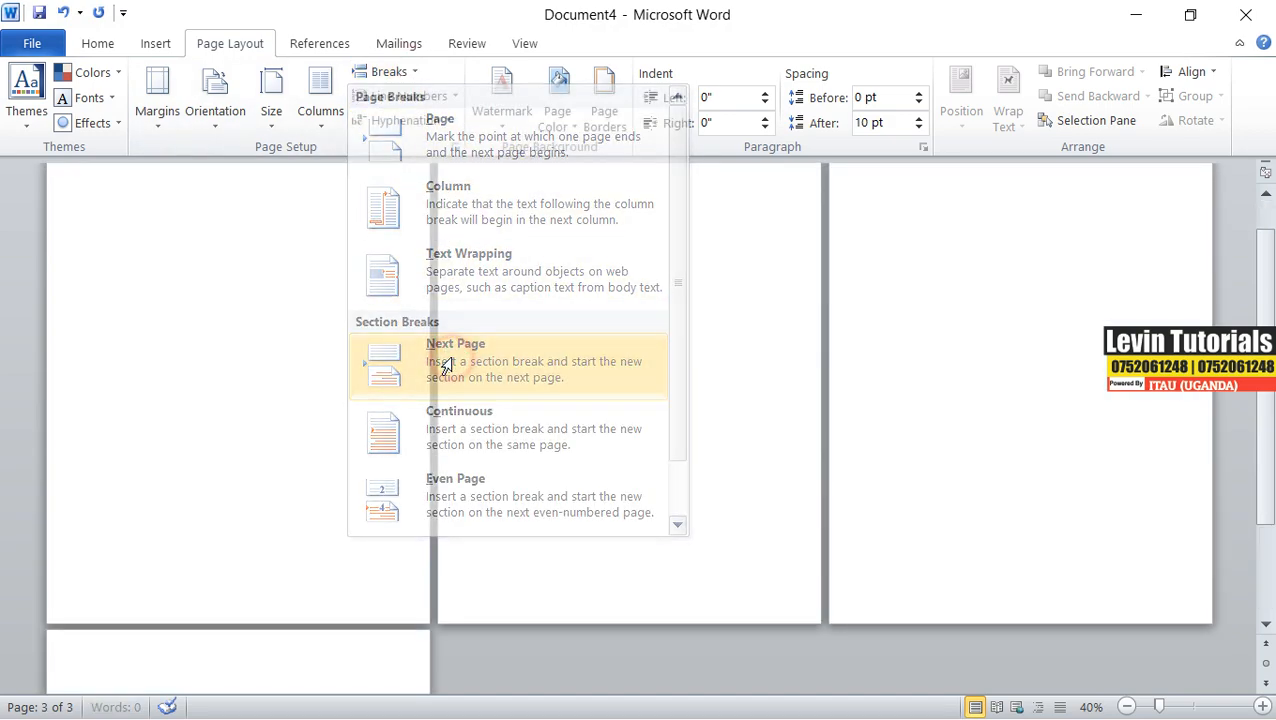
Step: Examine the section labels in the headers and footers of the four pages, and return to the document body
left_click(1126, 707)
left_click(1126, 707)
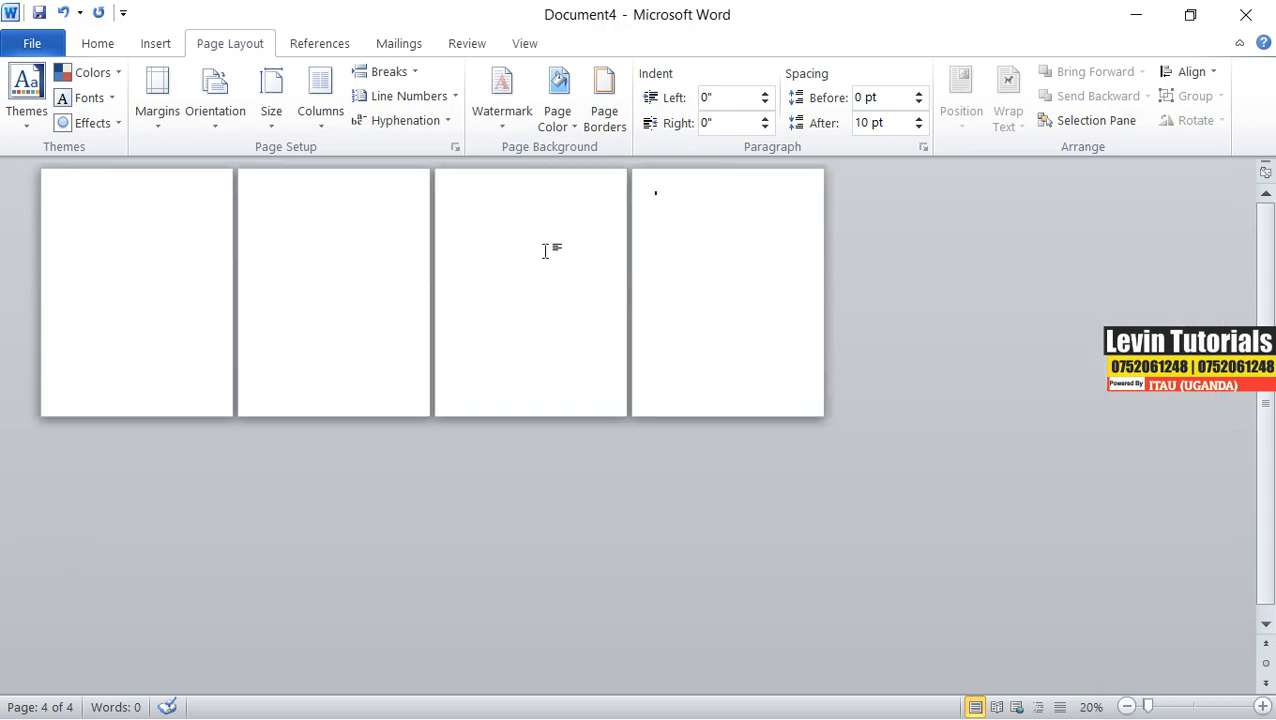
double_click(310, 193)
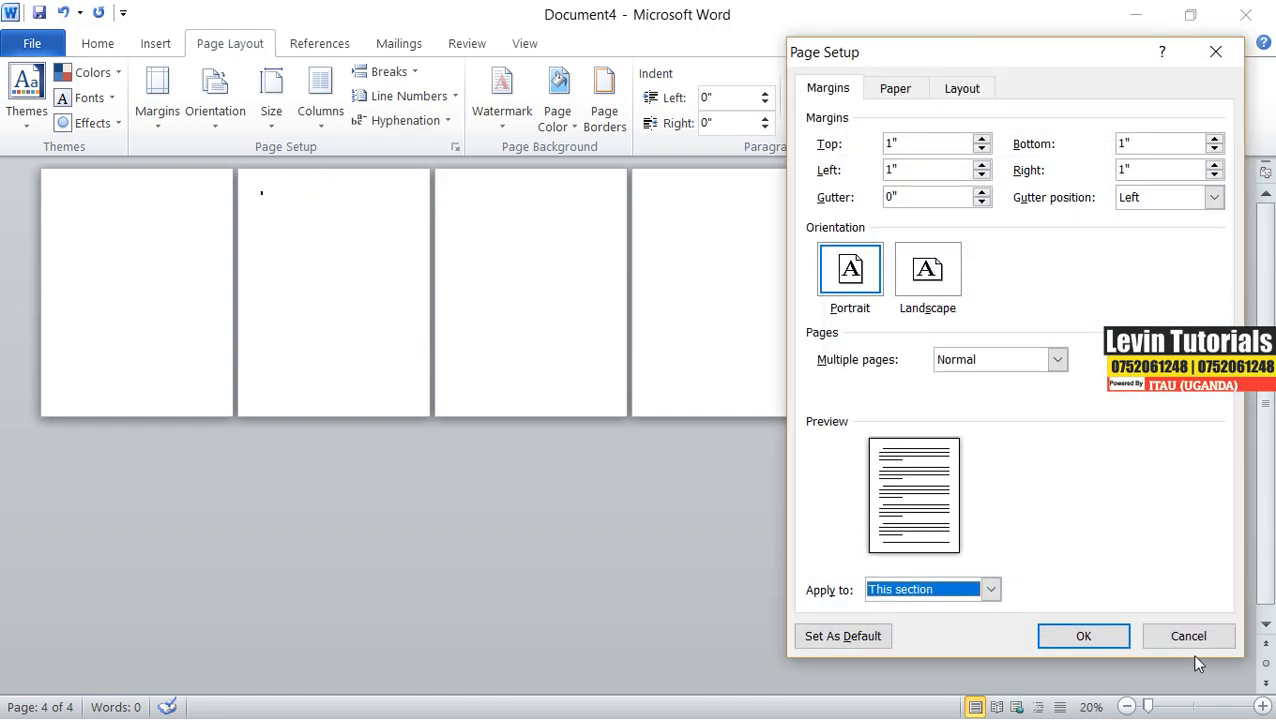
left_click(1196, 639)
double_click(296, 183)
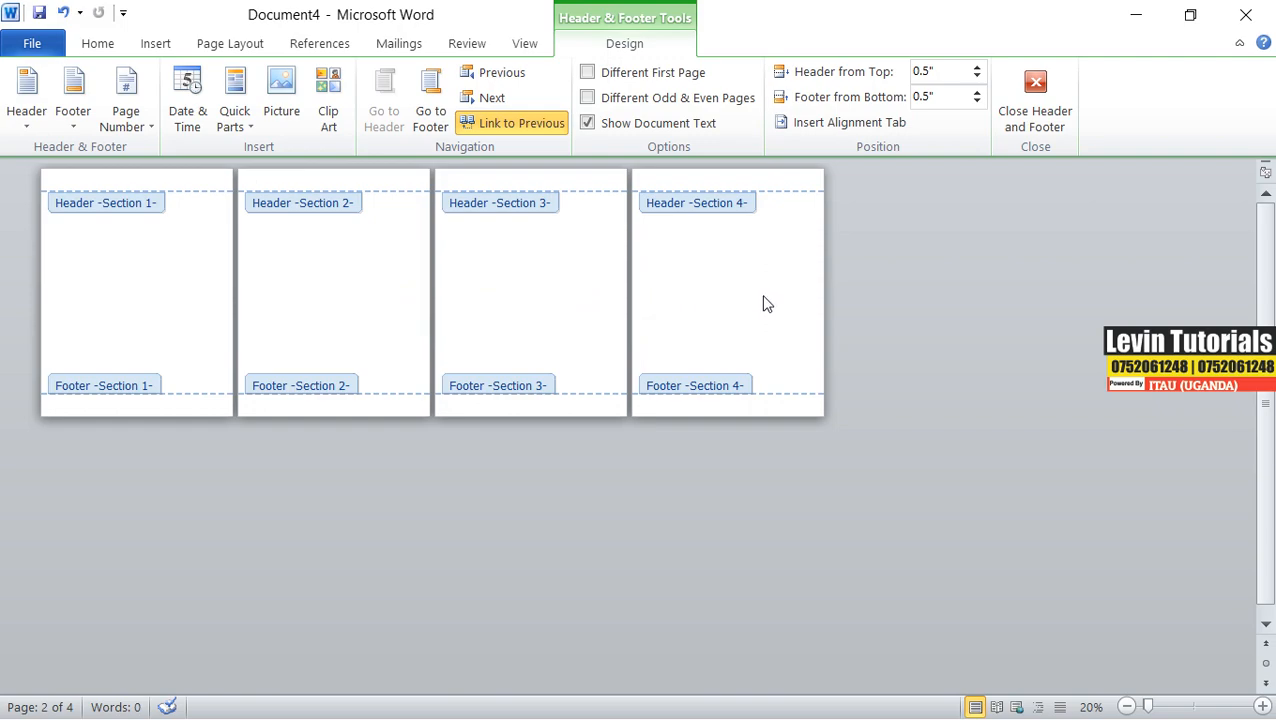
left_click(103, 308)
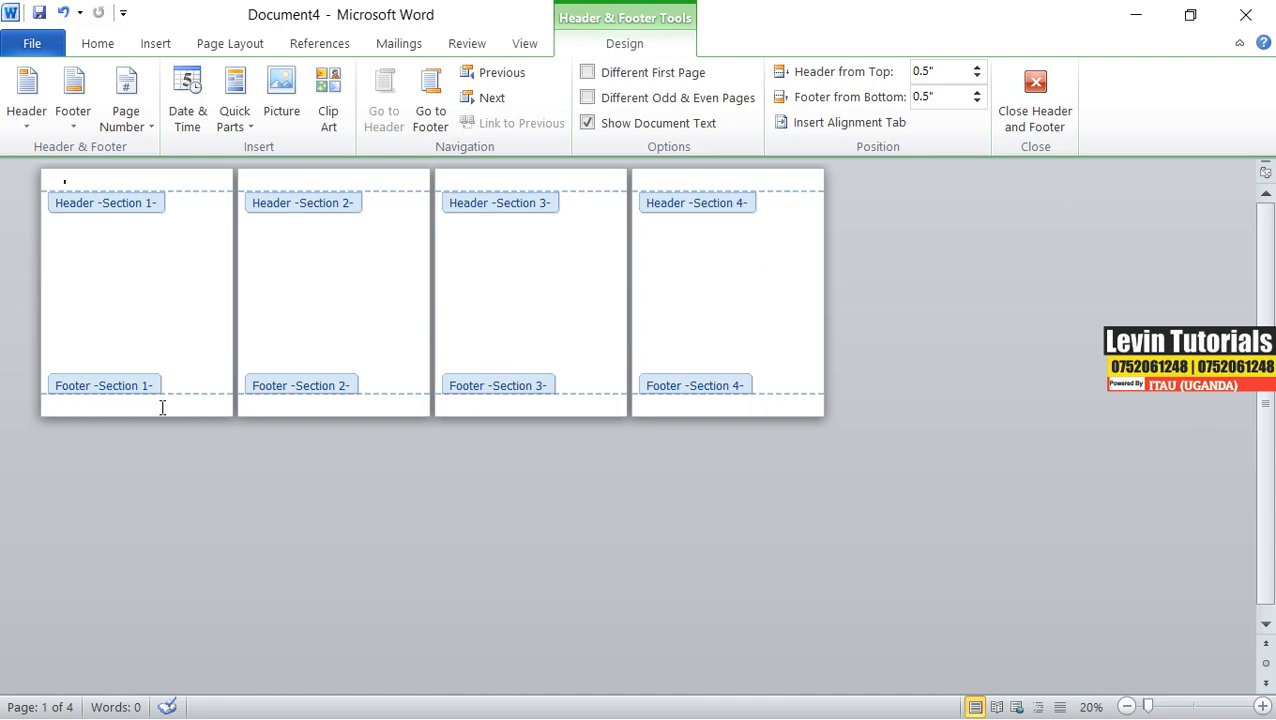
left_click(151, 127)
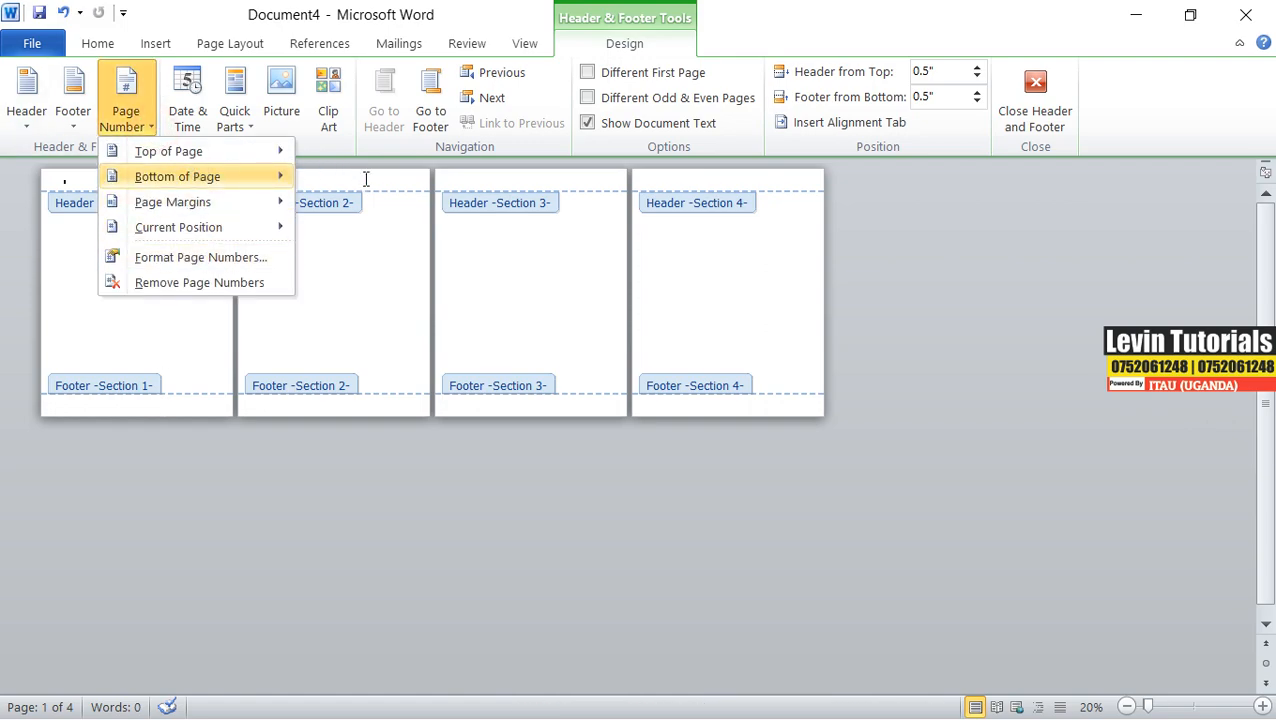
left_click(261, 337)
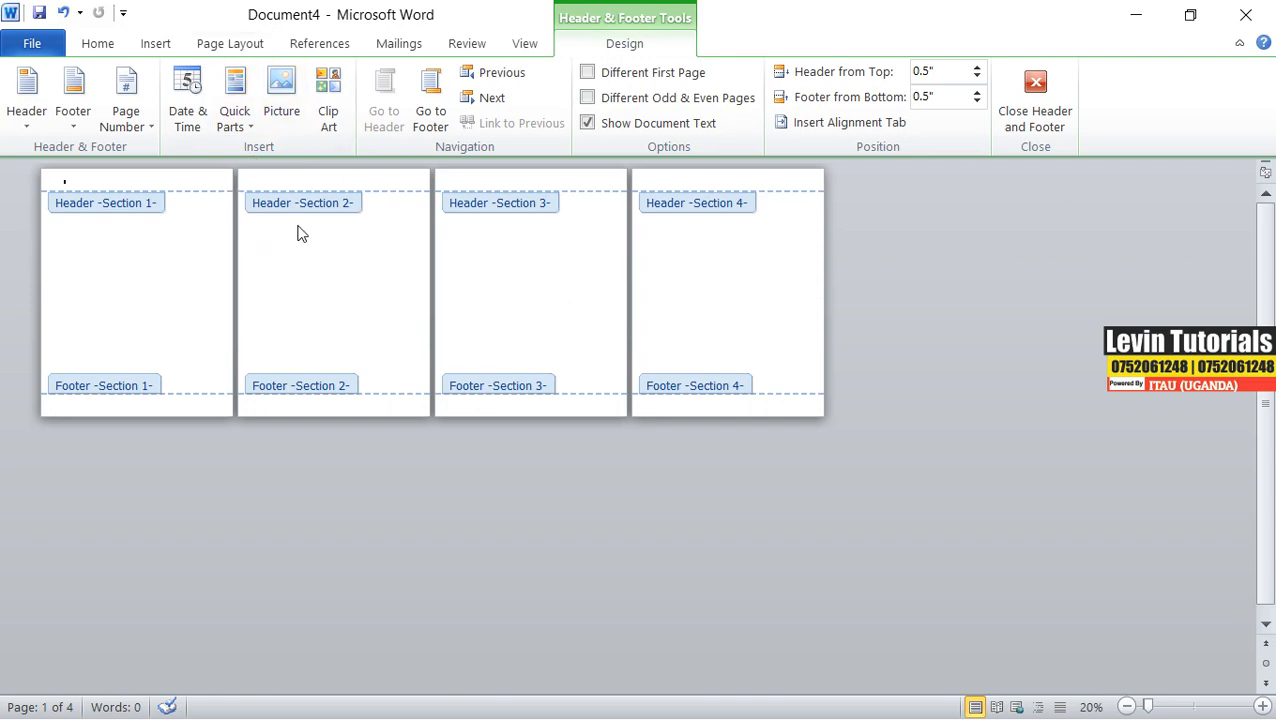
left_click(287, 274)
left_click(325, 183)
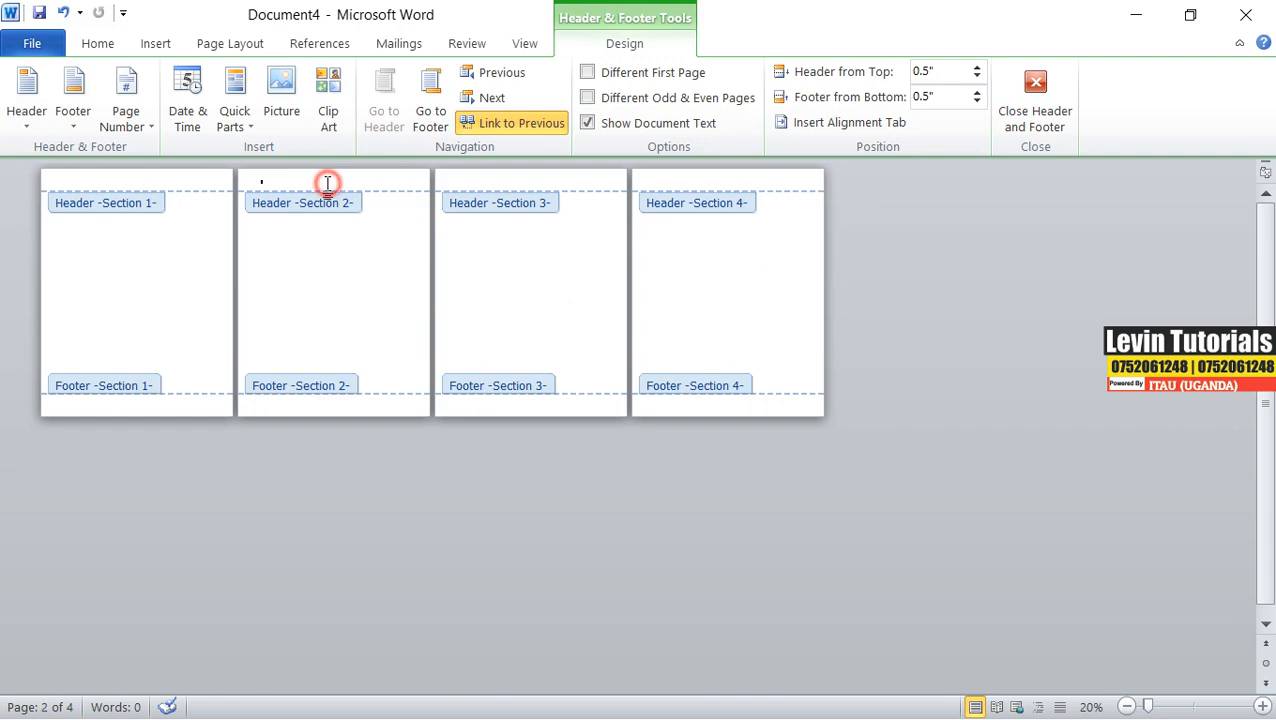
double_click(296, 311)
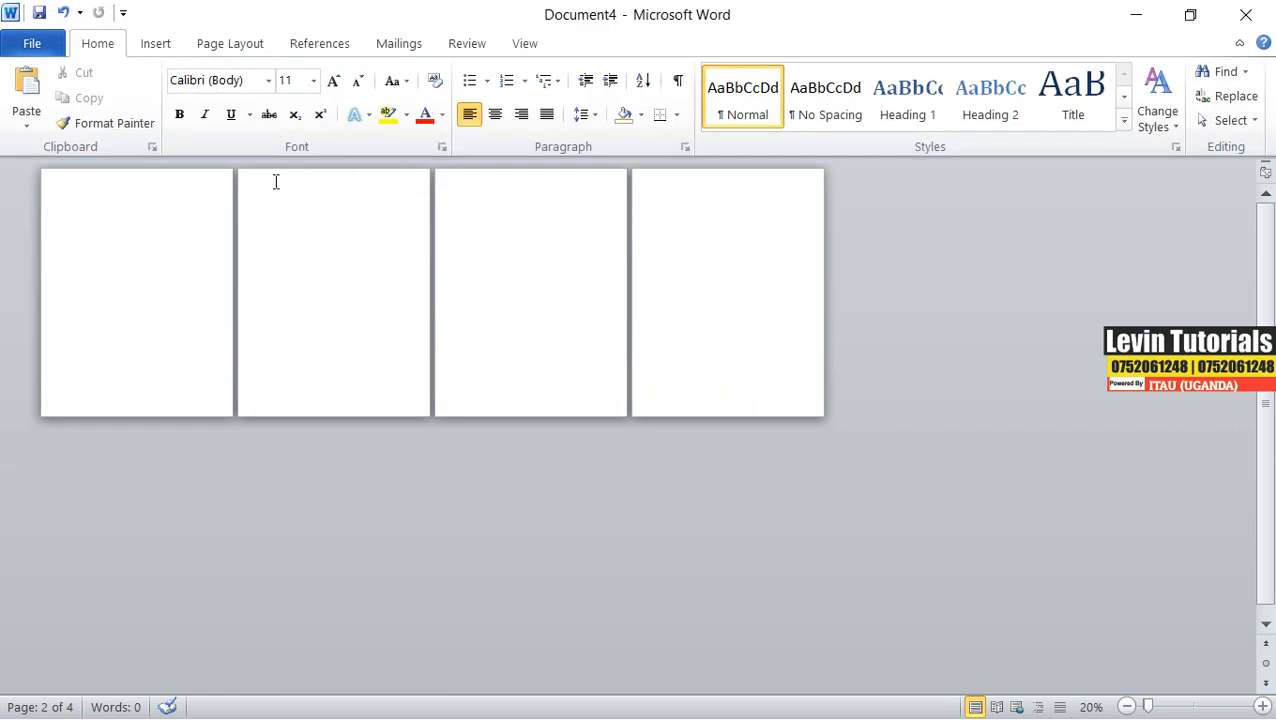
Step: Turn off Link to Previous for the headers of sections 2, 3 and 4
double_click(274, 180)
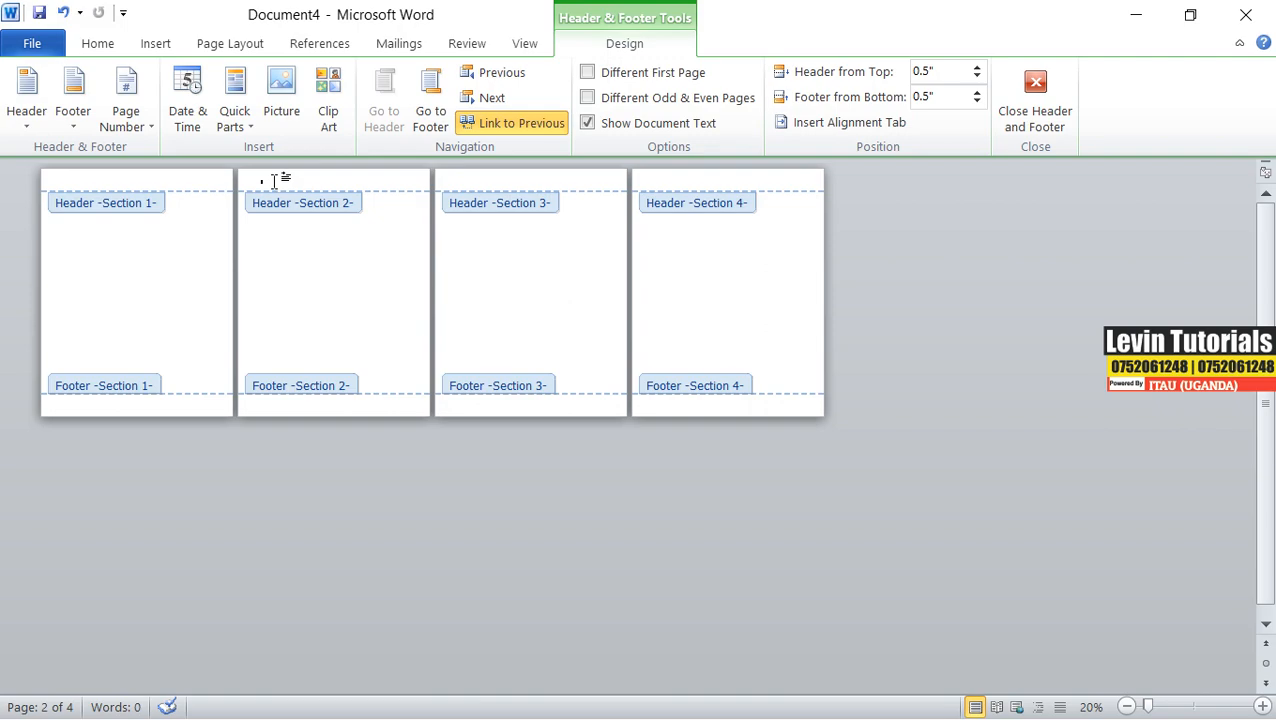
left_click(528, 122)
left_click(491, 182)
left_click(679, 180)
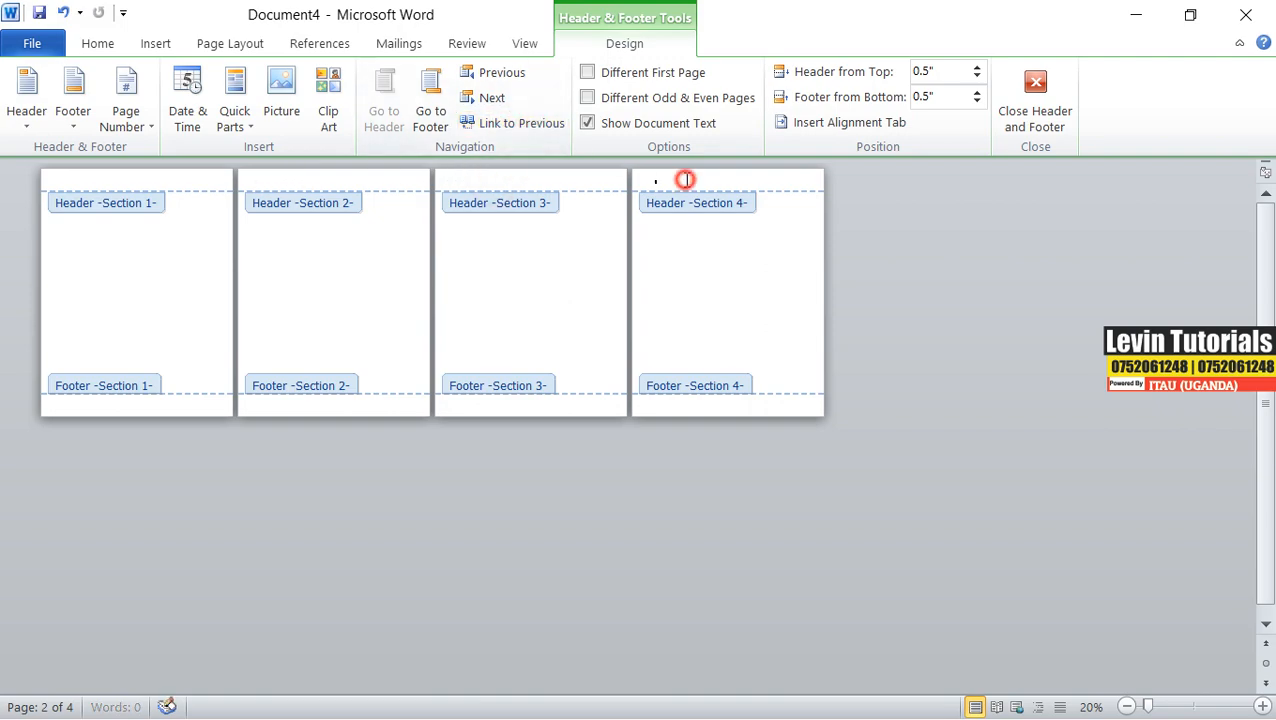
left_click(520, 124)
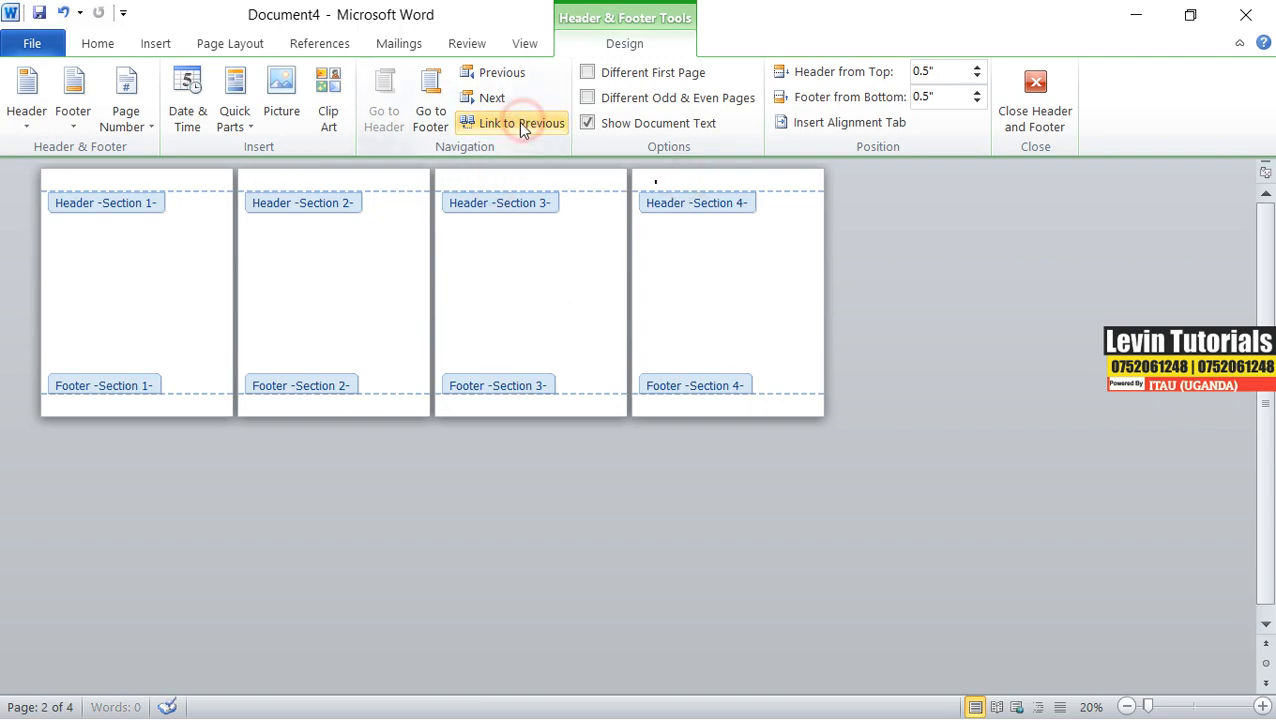
Step: Turn off Link to Previous for the footers of sections 2, 3 and 4
left_click(347, 405)
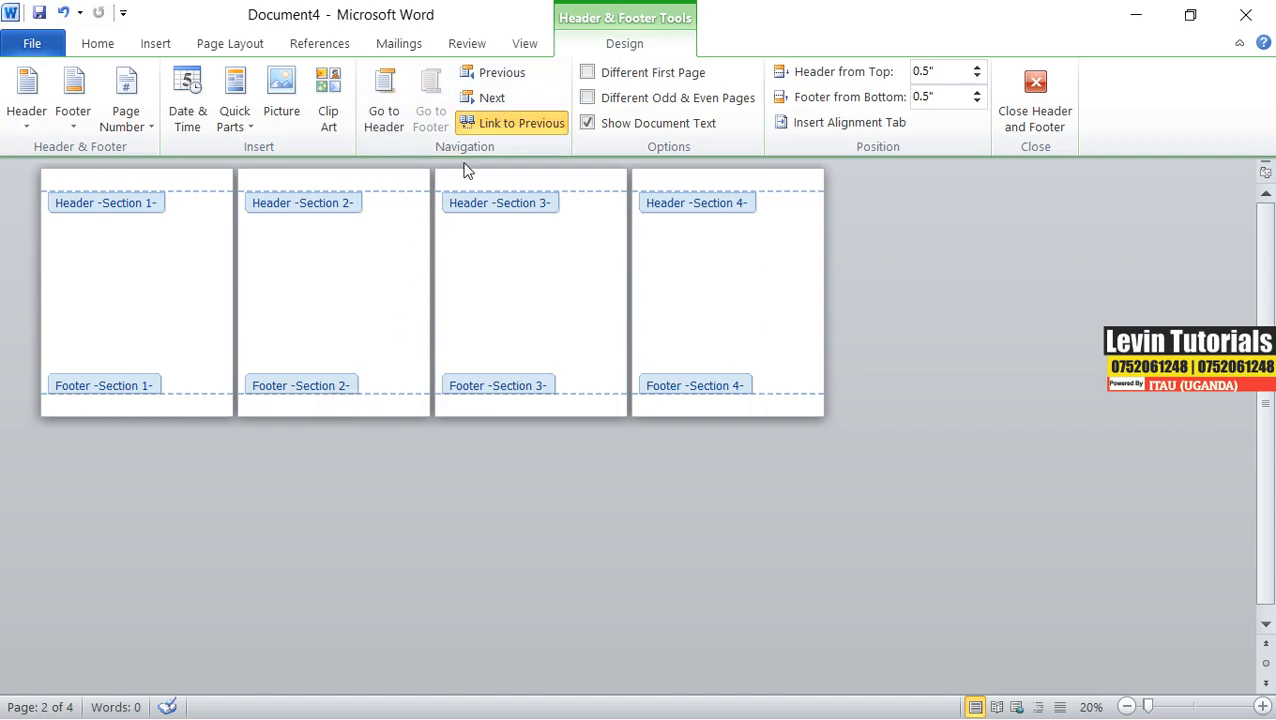
left_click(504, 126)
left_click(484, 404)
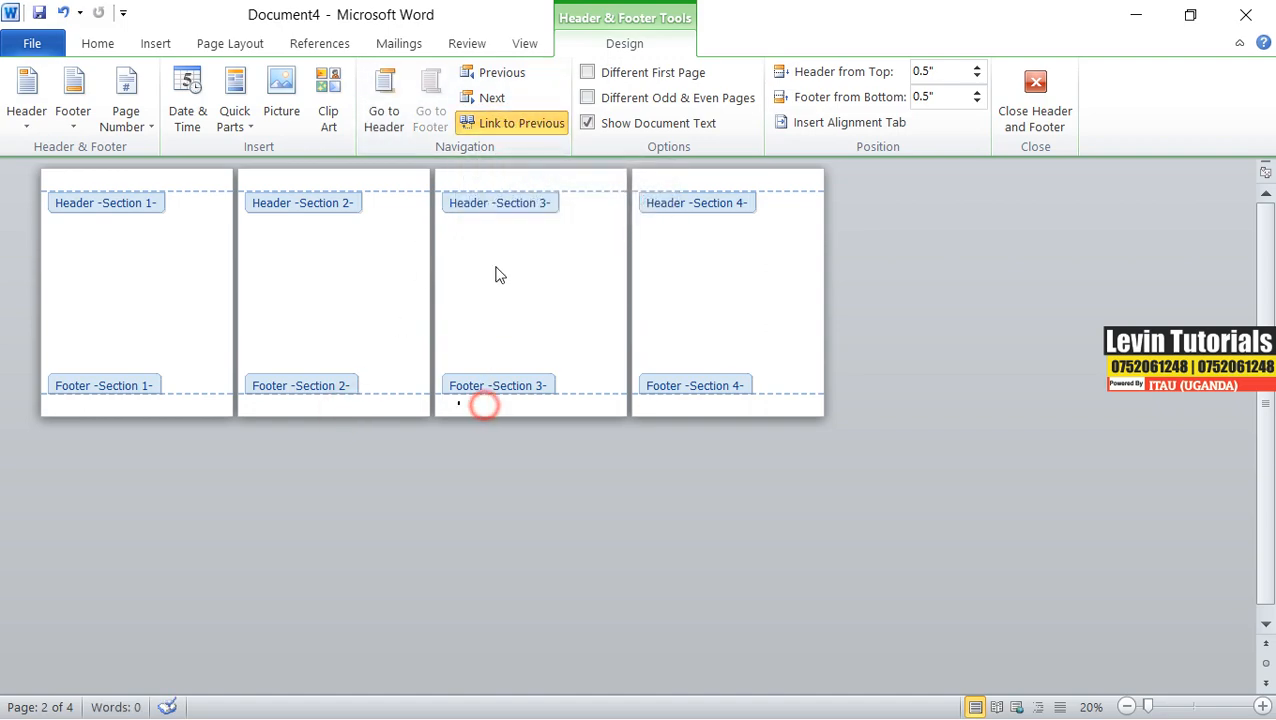
left_click(501, 125)
left_click(726, 410)
left_click(527, 124)
Step: Leave header and footer editing and return to the document body
left_click(306, 290)
left_click(532, 295)
left_click(702, 292)
left_click(285, 300)
left_click(188, 302)
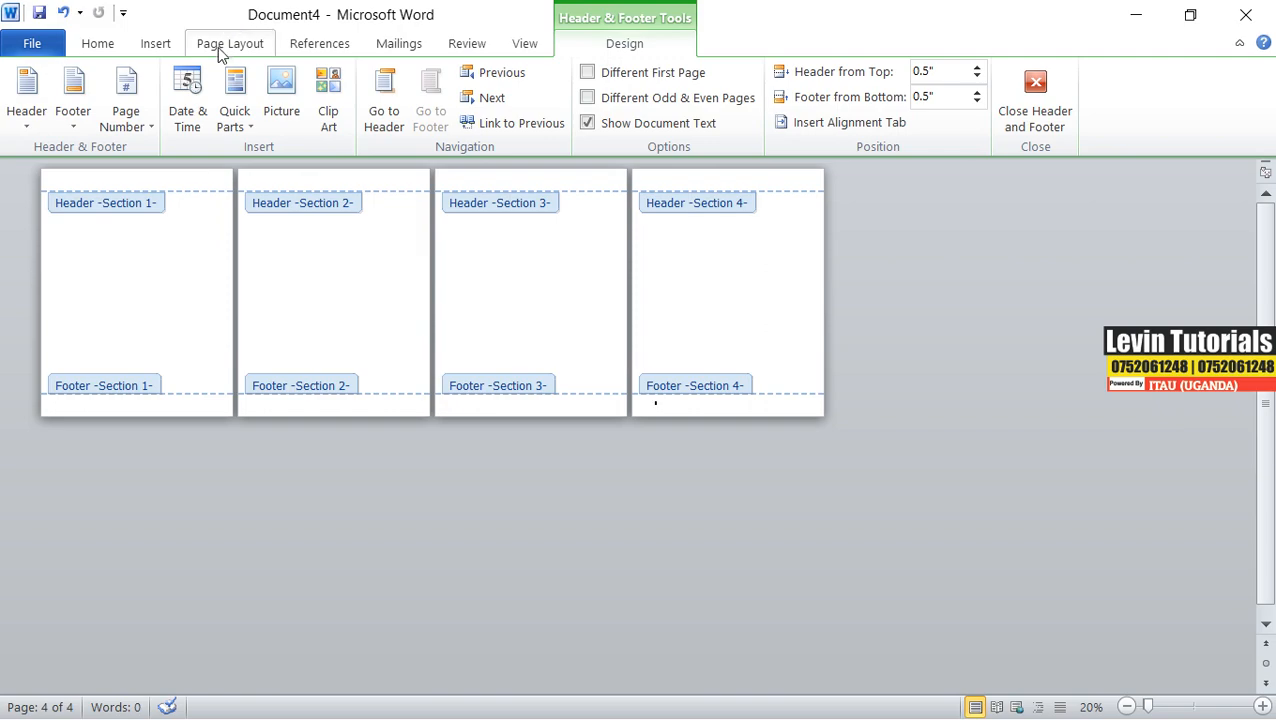
left_click(381, 300)
double_click(707, 263)
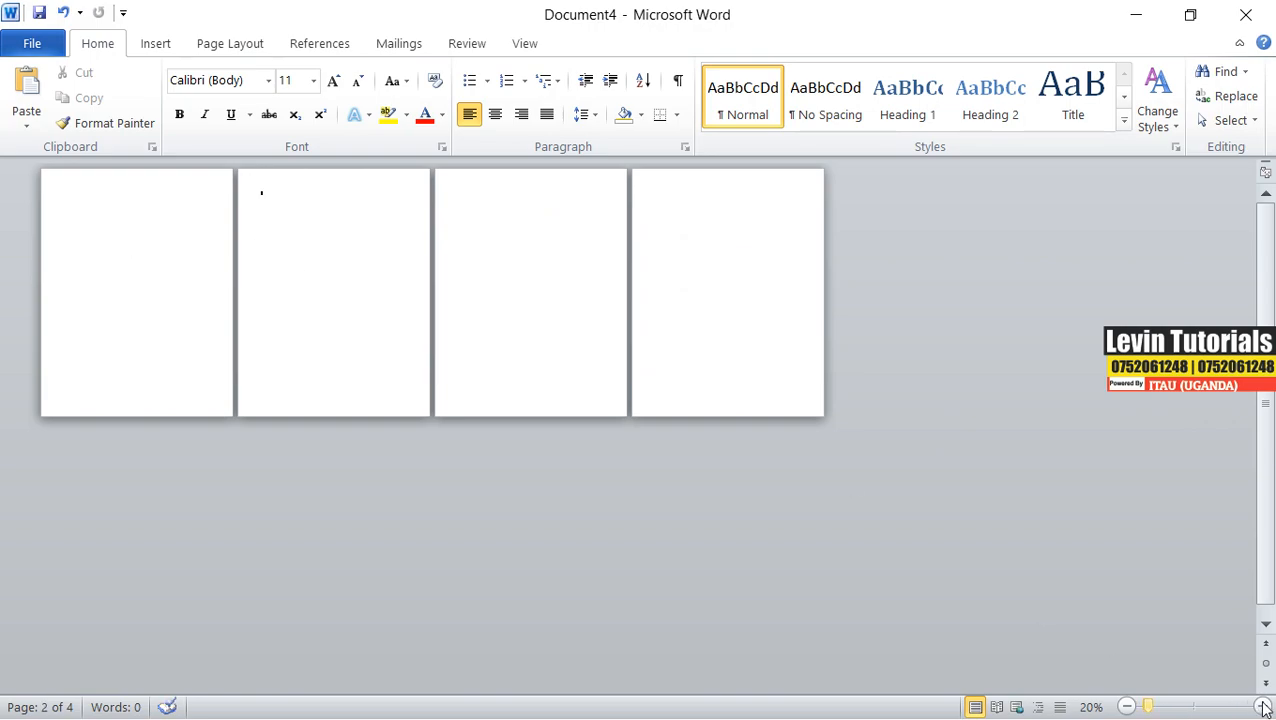
left_click(1263, 707)
left_click(276, 231)
left_click(413, 228)
left_click(719, 233)
left_click(991, 232)
left_click(217, 221)
left_click(388, 221)
left_click(643, 227)
left_click(752, 249)
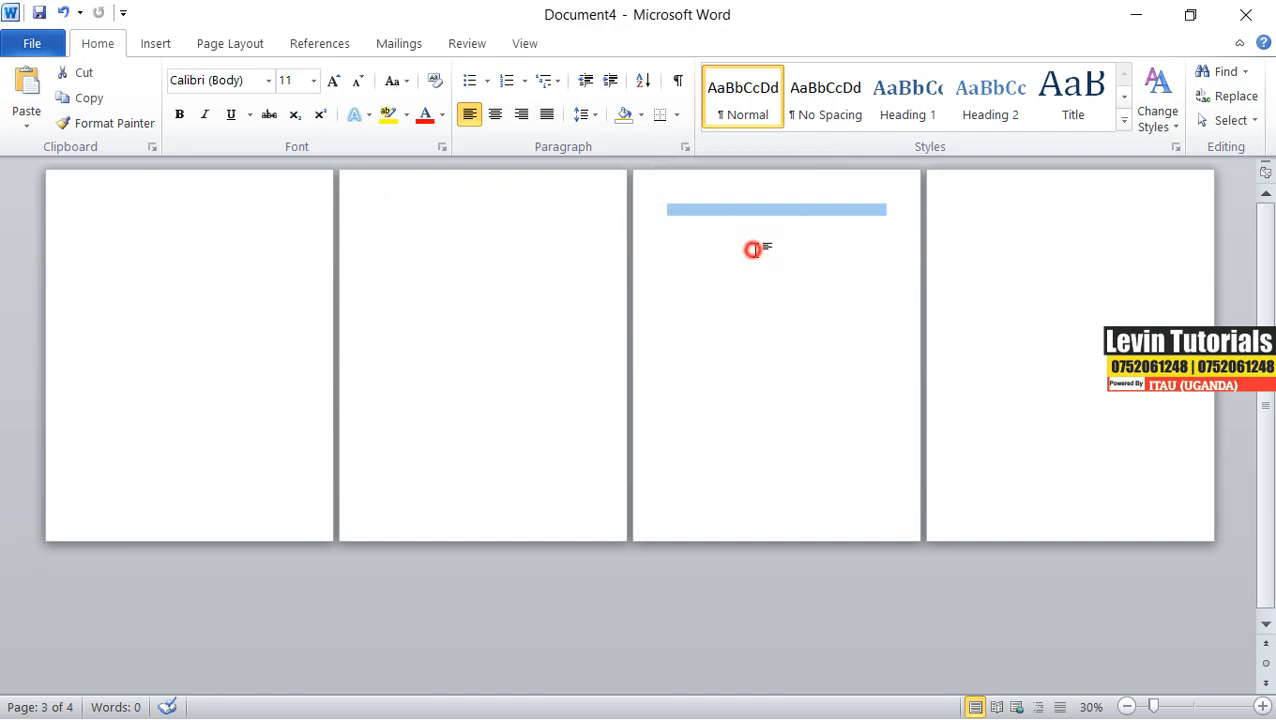
left_click(1039, 232)
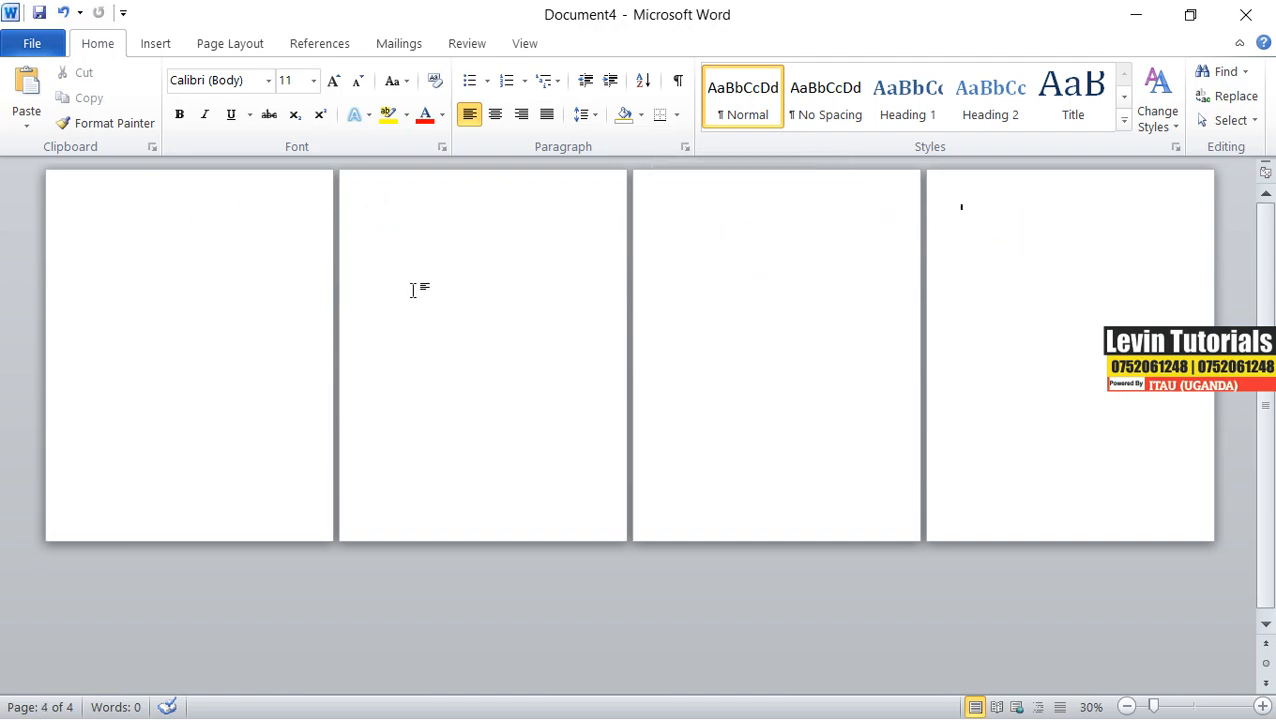
Step: On the first page, enter the label "Portrait" and, several lines below it, the label "Landscape"
left_click(170, 245)
left_click(210, 48)
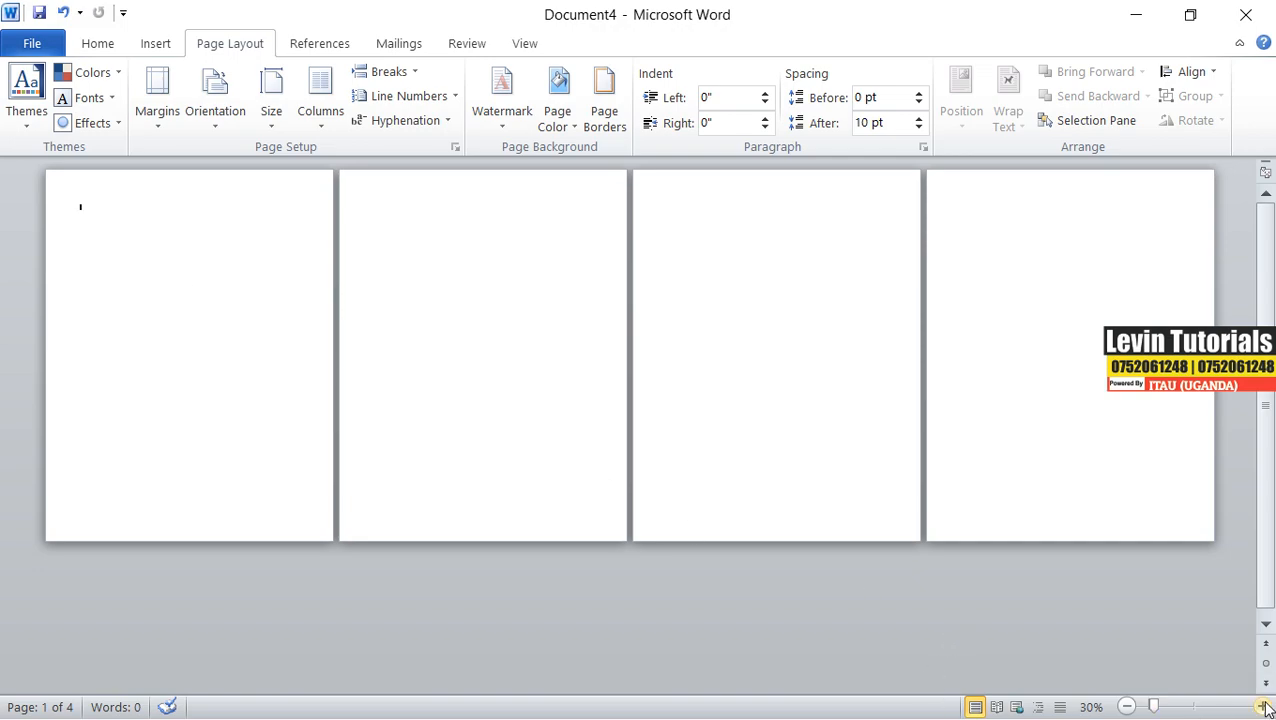
left_click(1091, 707)
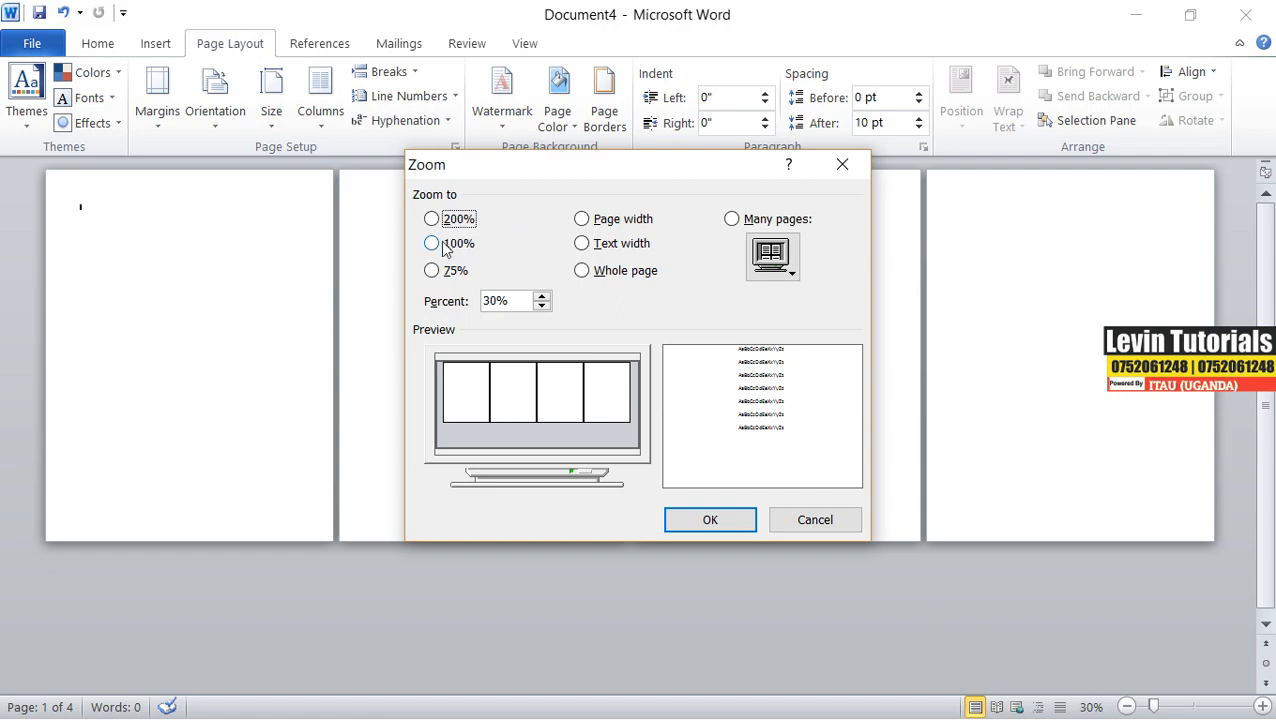
left_click(444, 245)
left_click(688, 522)
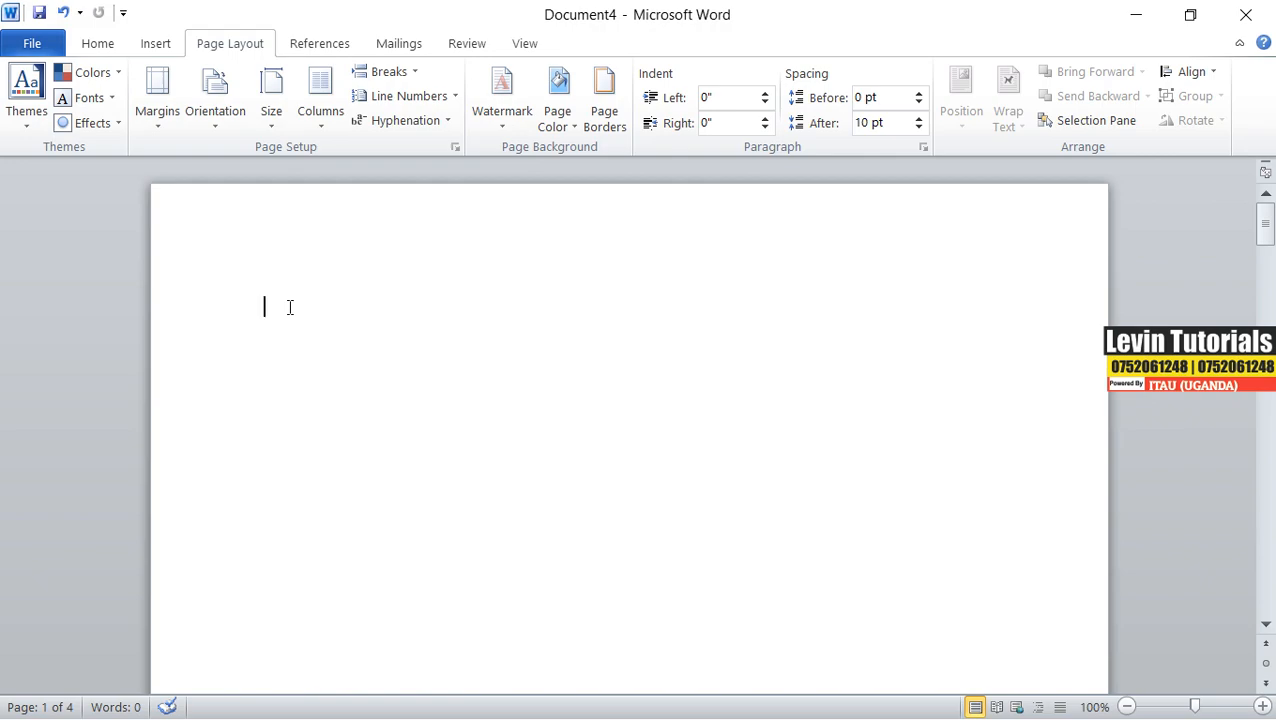
type("Portrait")
double_click(285, 521)
type("Landscape")
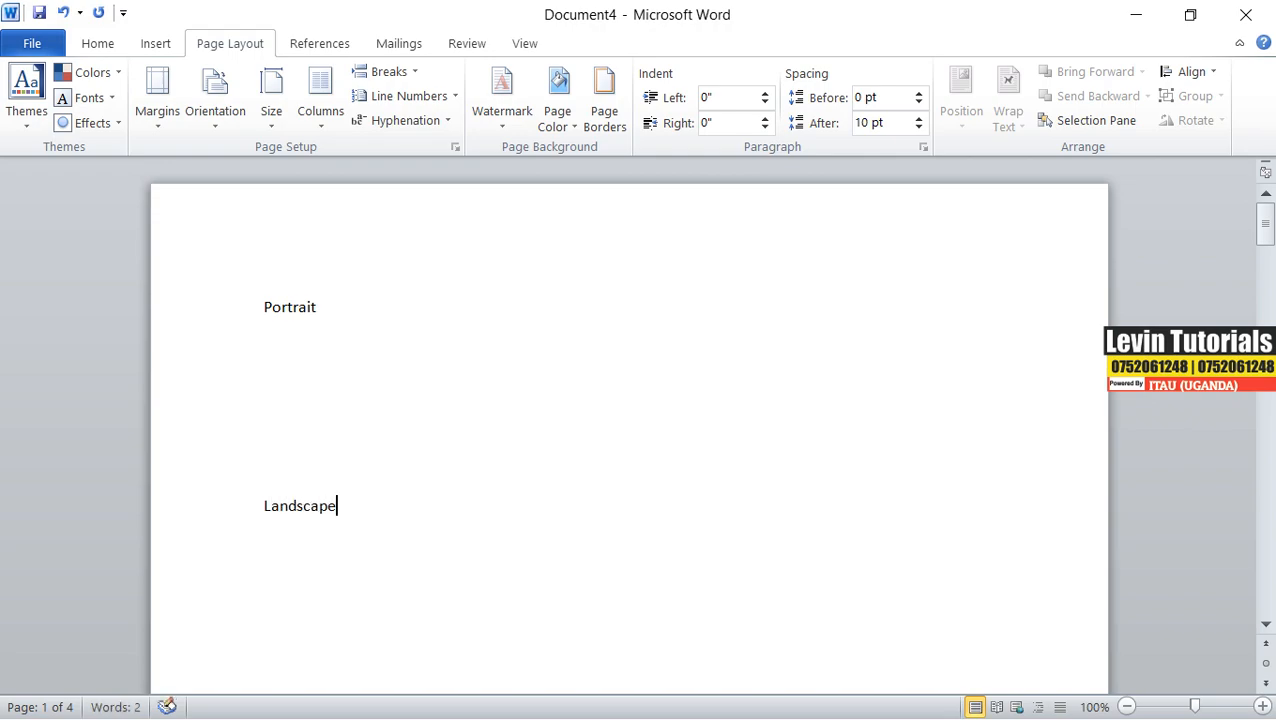
Step: Draw an upright rectangle about 1.53" high and 0.93" wide beside the "Portrait" label
left_click(320, 314)
left_click(347, 511)
left_click(163, 45)
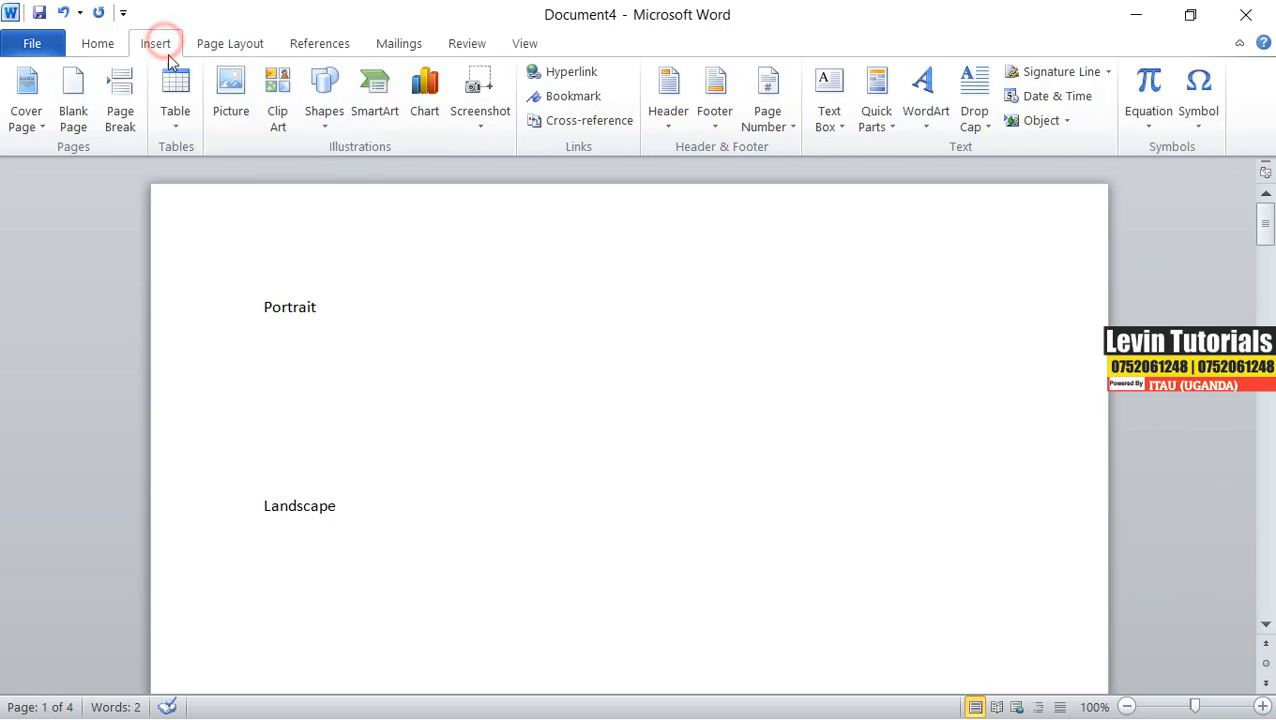
left_click(328, 128)
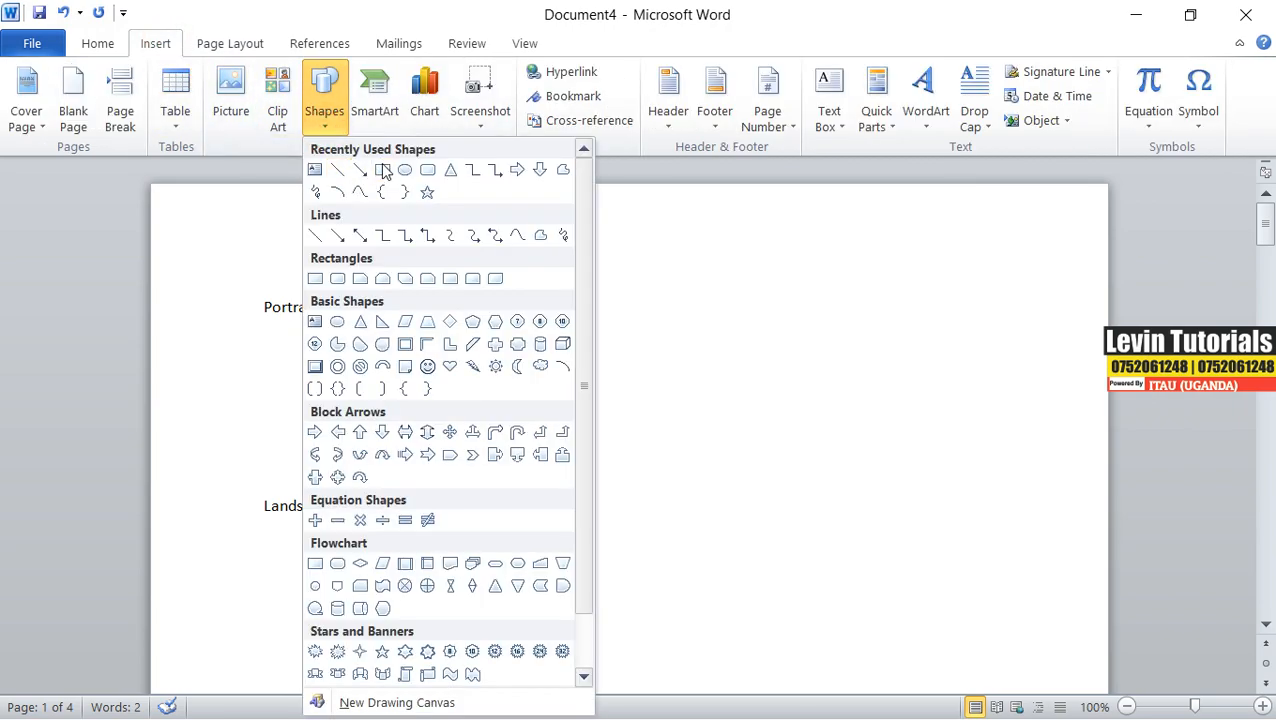
left_click(383, 169)
mouse_move(342, 310)
left_mouse_down()
mouse_move(413, 477)
mouse_move(449, 483)
left_mouse_up()
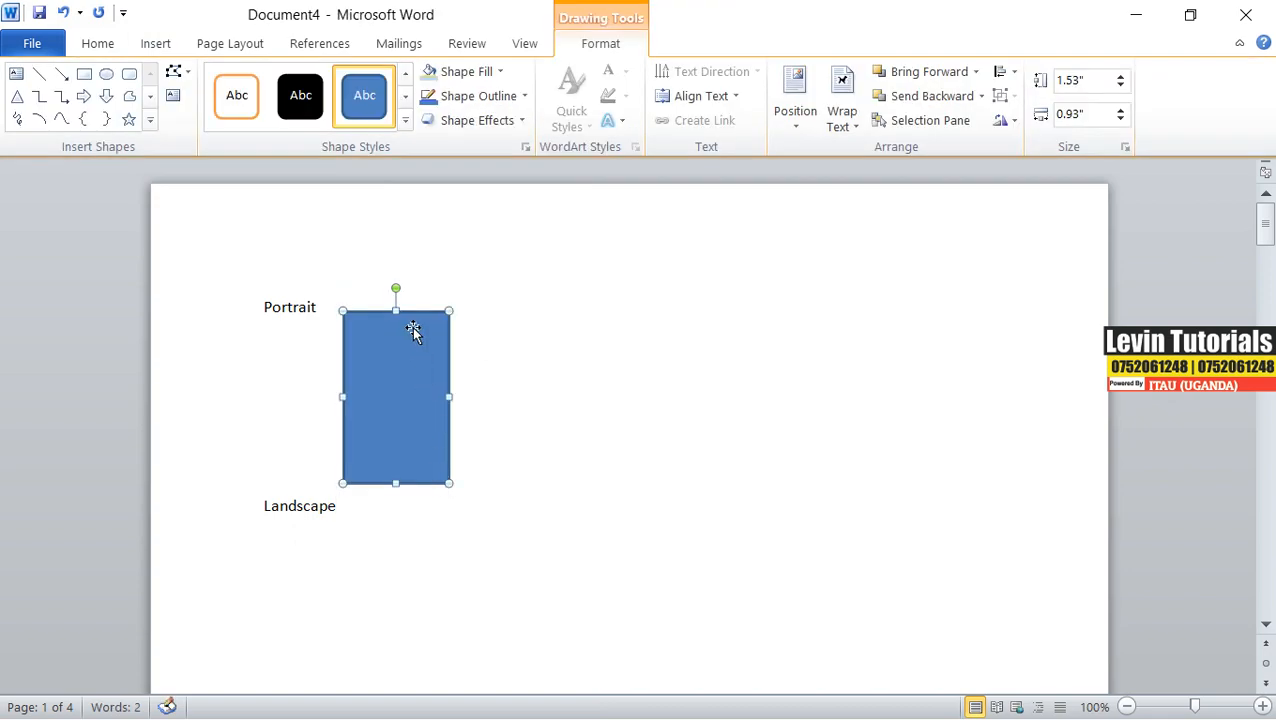
Step: Draw a wide horizontal rectangle below the "Landscape" label on the first page
left_click(84, 74)
left_click_drag(343, 540, 538, 632)
left_click(587, 562)
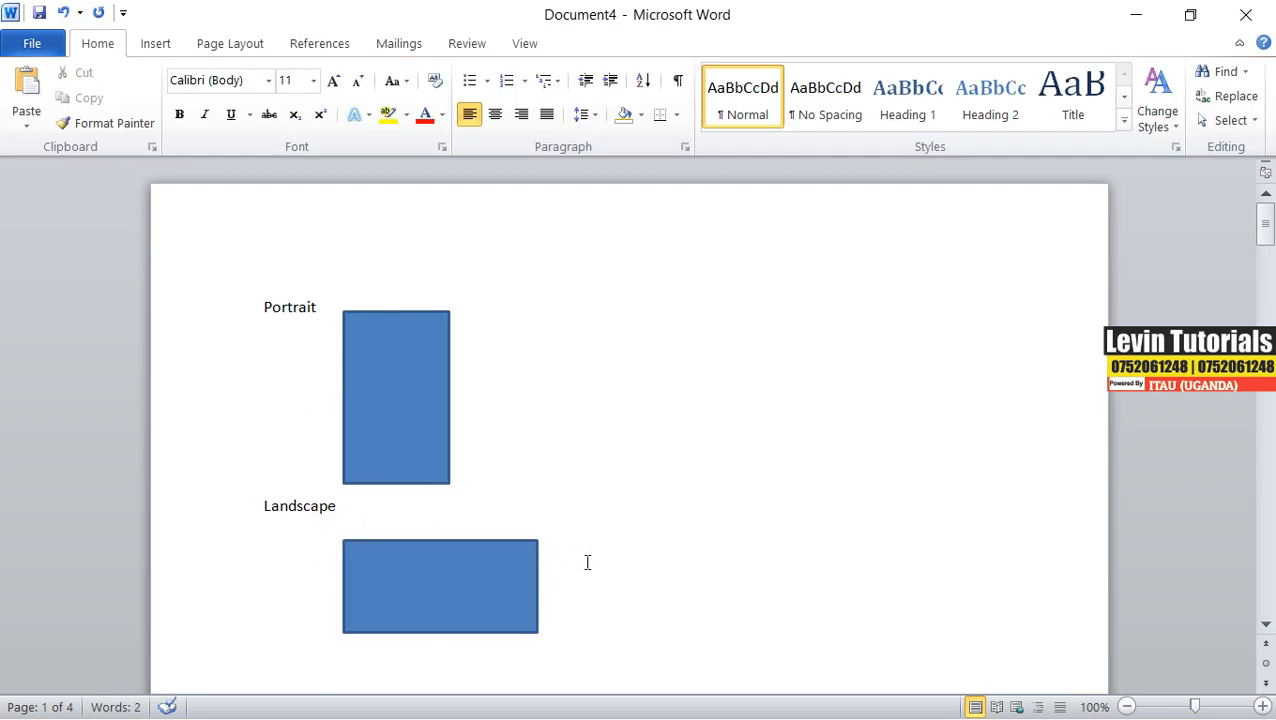
left_click_drag(265, 506, 382, 512)
left_click(265, 309)
left_click_drag(355, 309, 362, 311)
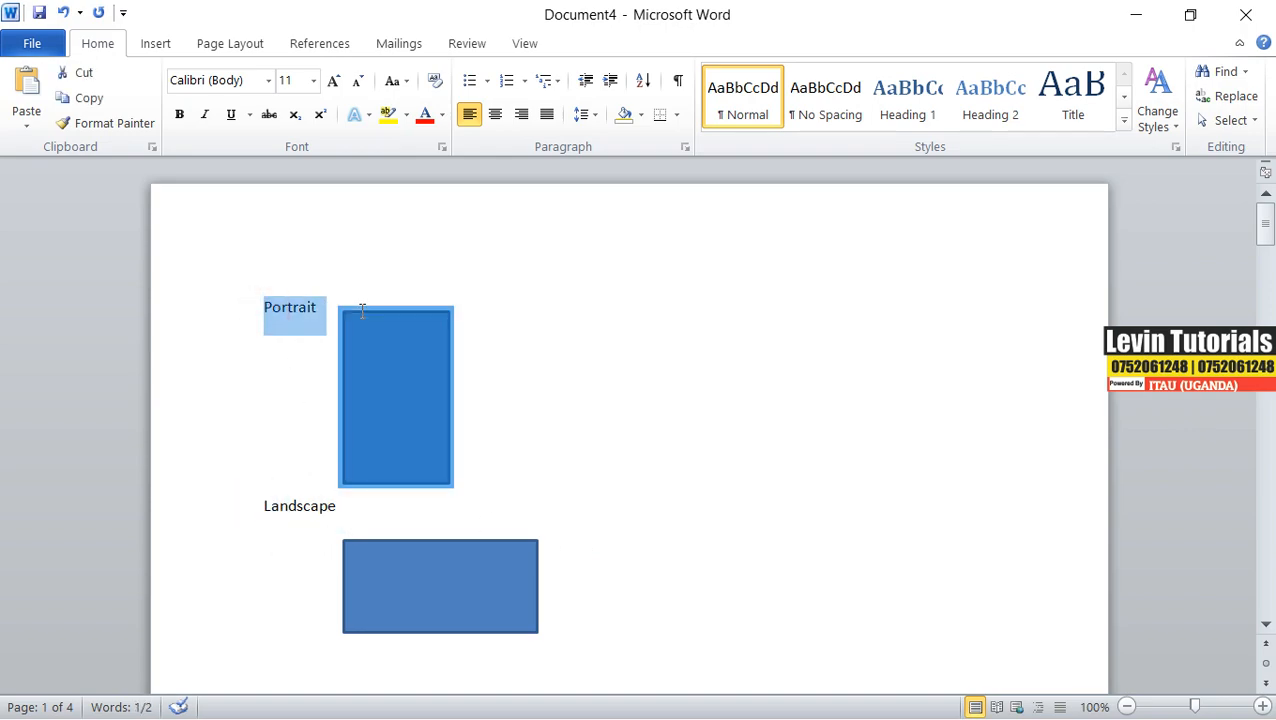
left_click(375, 392)
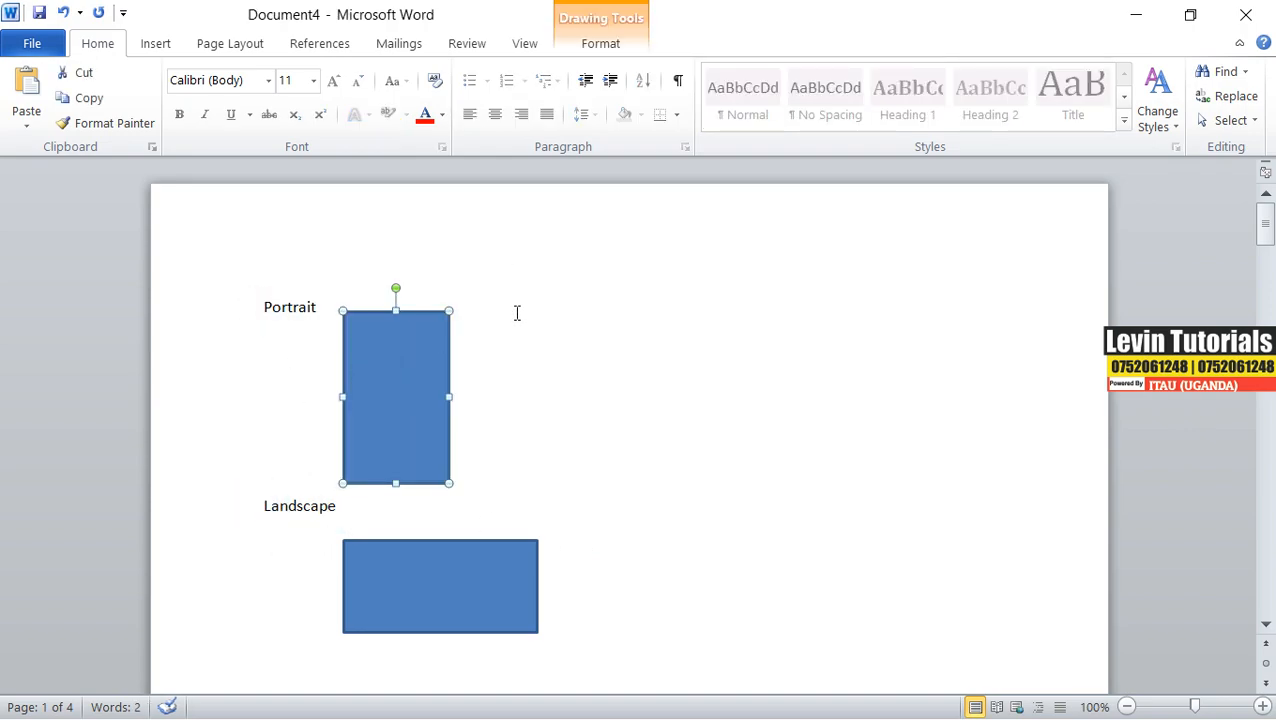
Step: Set the orientation of the first page's section to landscape
left_click(1127, 707)
left_click(1127, 707)
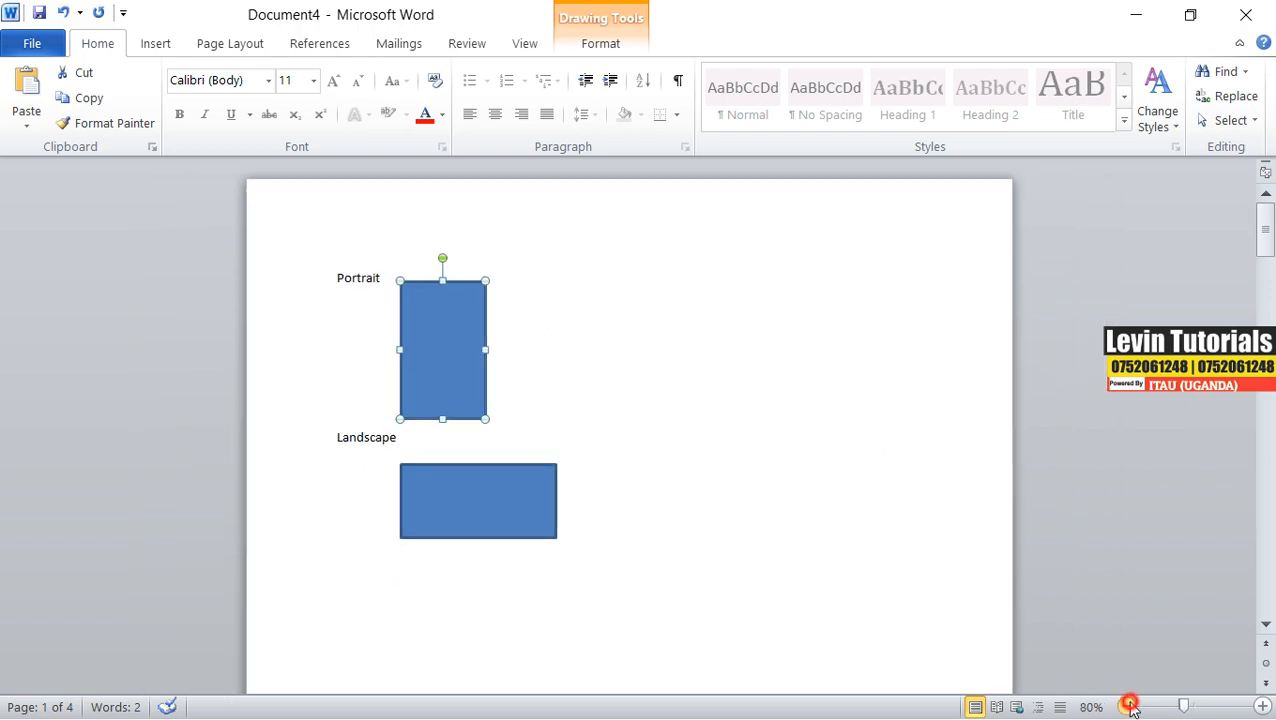
left_click(1127, 707)
left_click(1127, 707)
left_click(1127, 707)
left_click(1127, 707)
left_click(1127, 707)
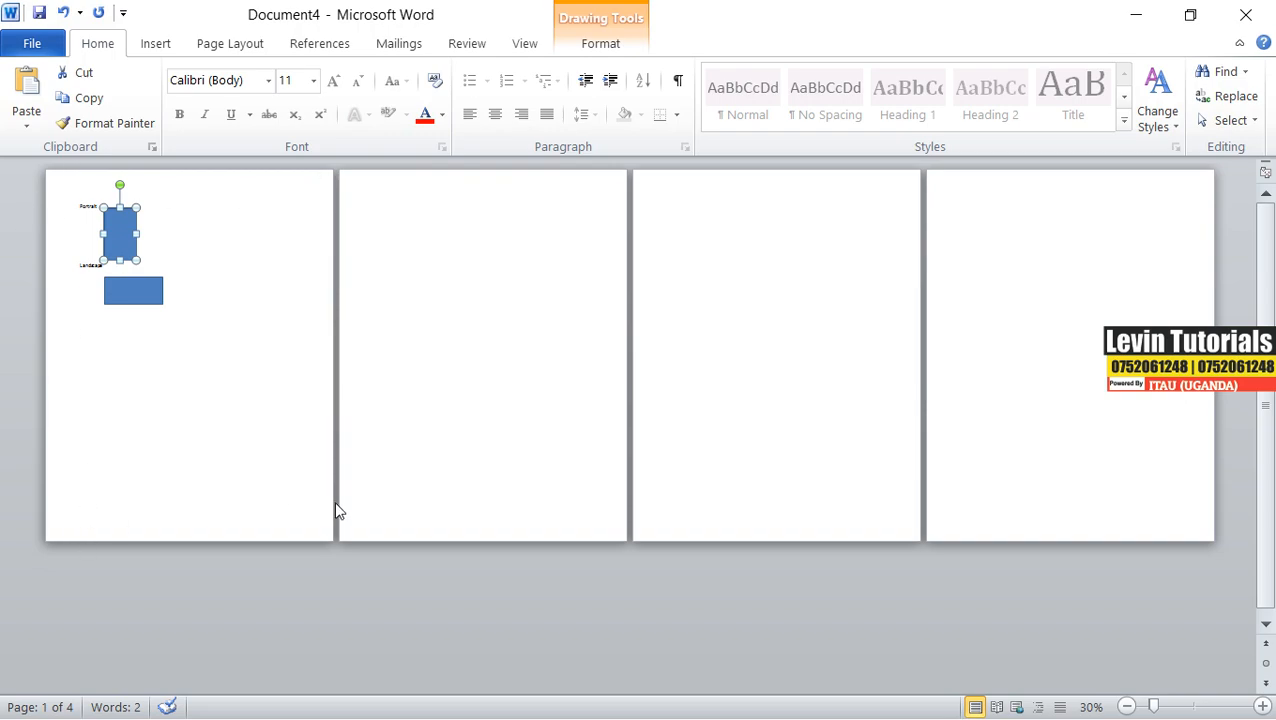
left_click(214, 342)
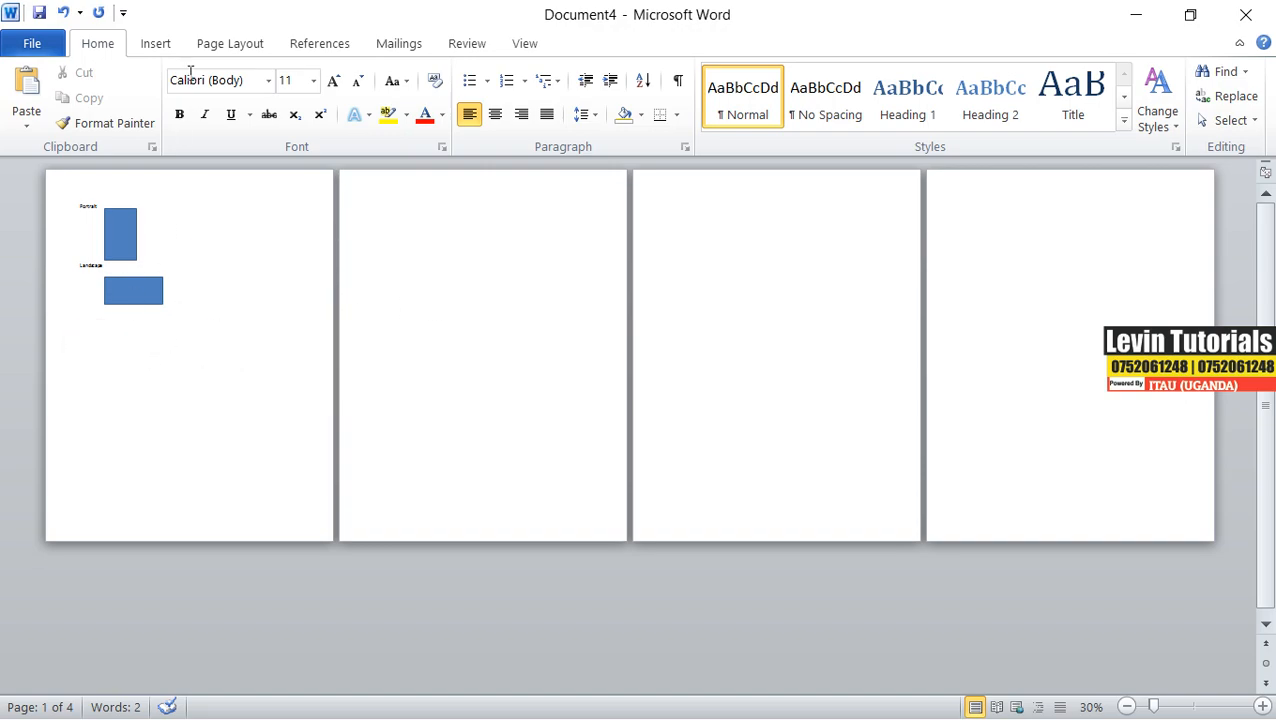
left_click(211, 48)
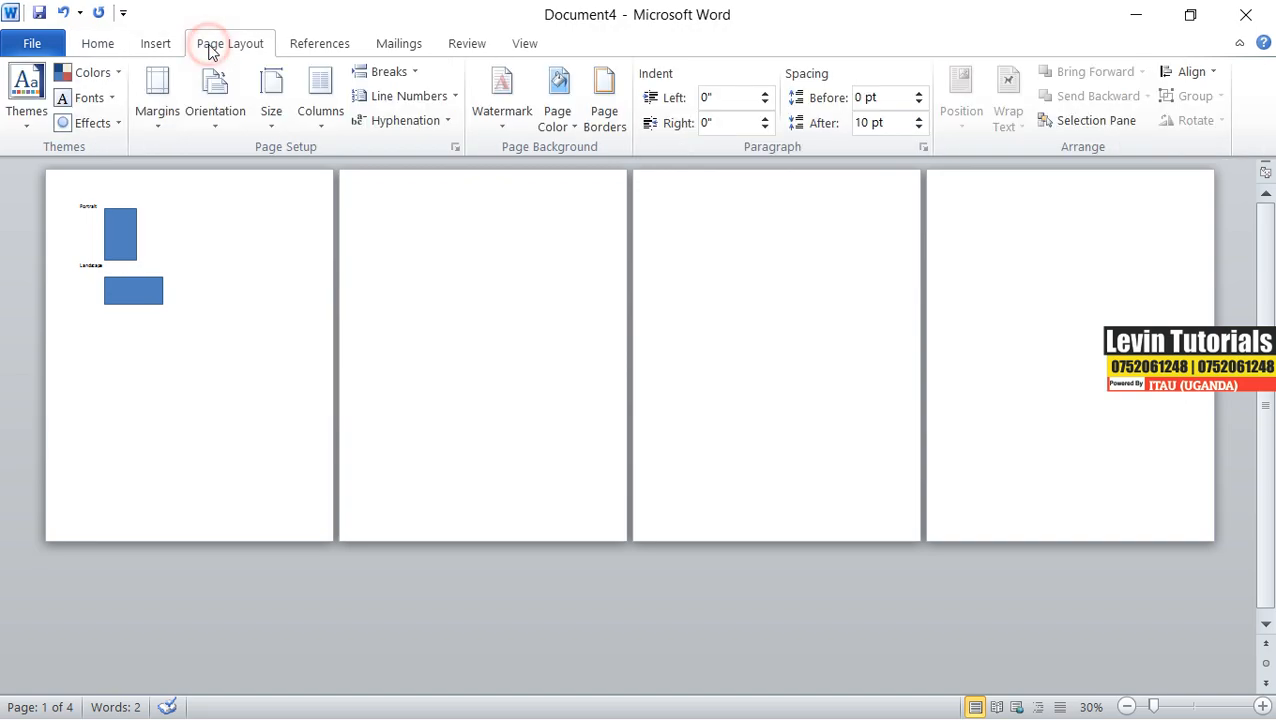
left_click(211, 128)
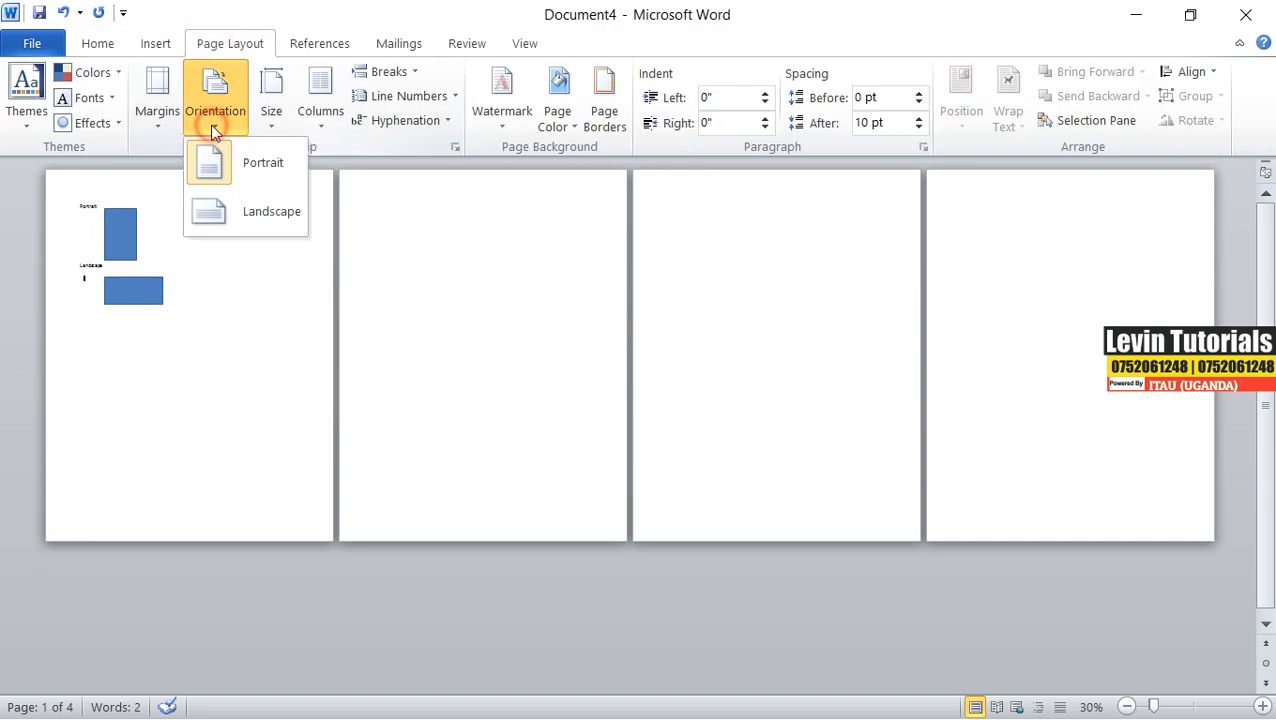
left_click(251, 213)
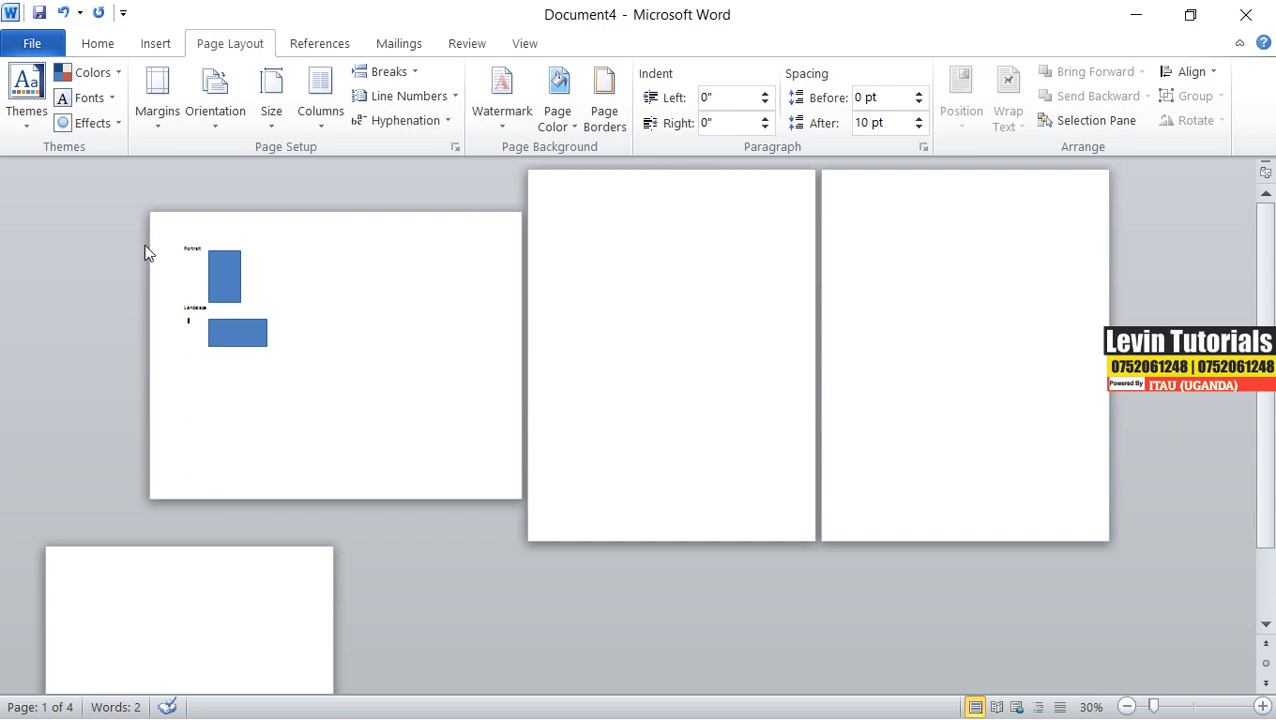
Step: Set the second page's section to landscape and undo that change
left_click(677, 295)
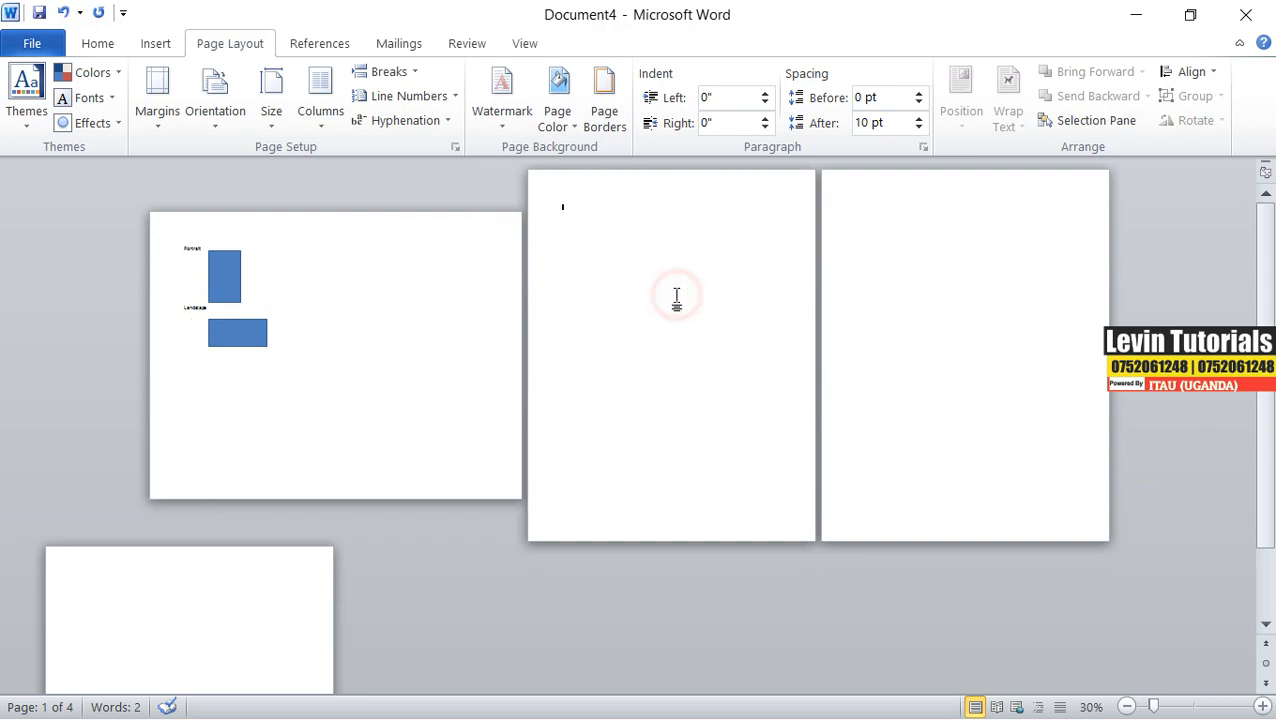
left_click(212, 125)
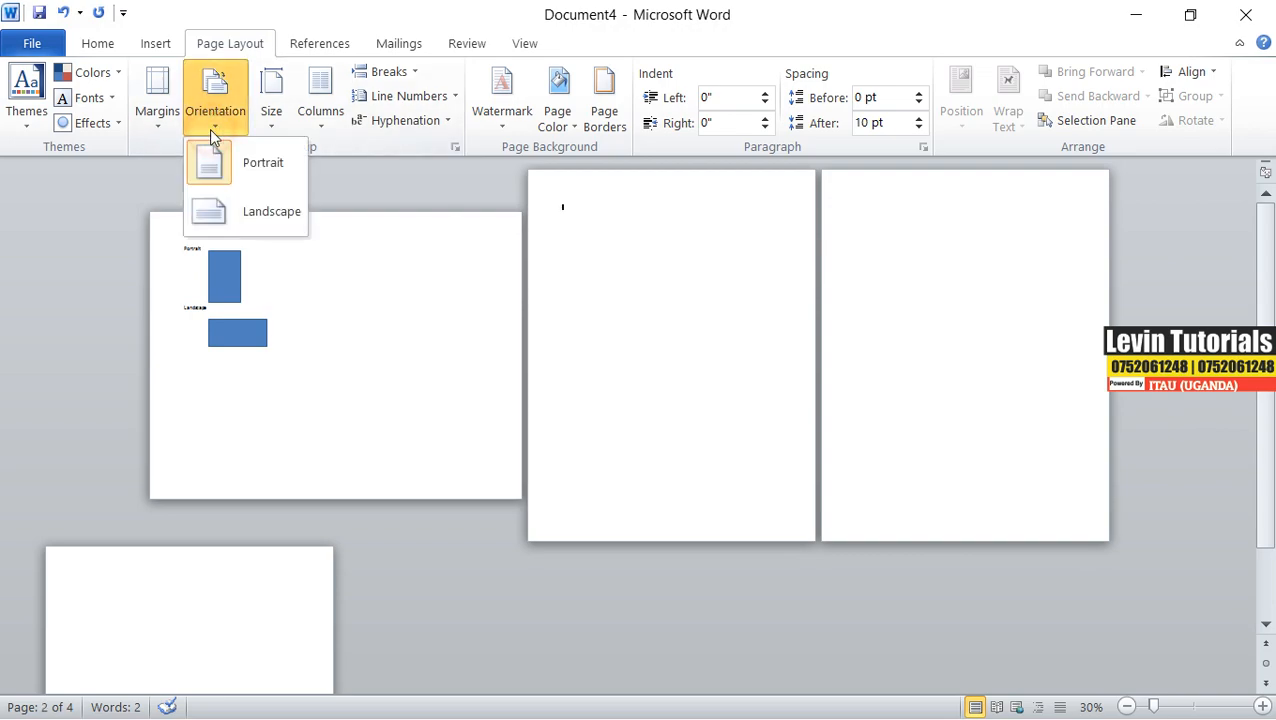
left_click(240, 215)
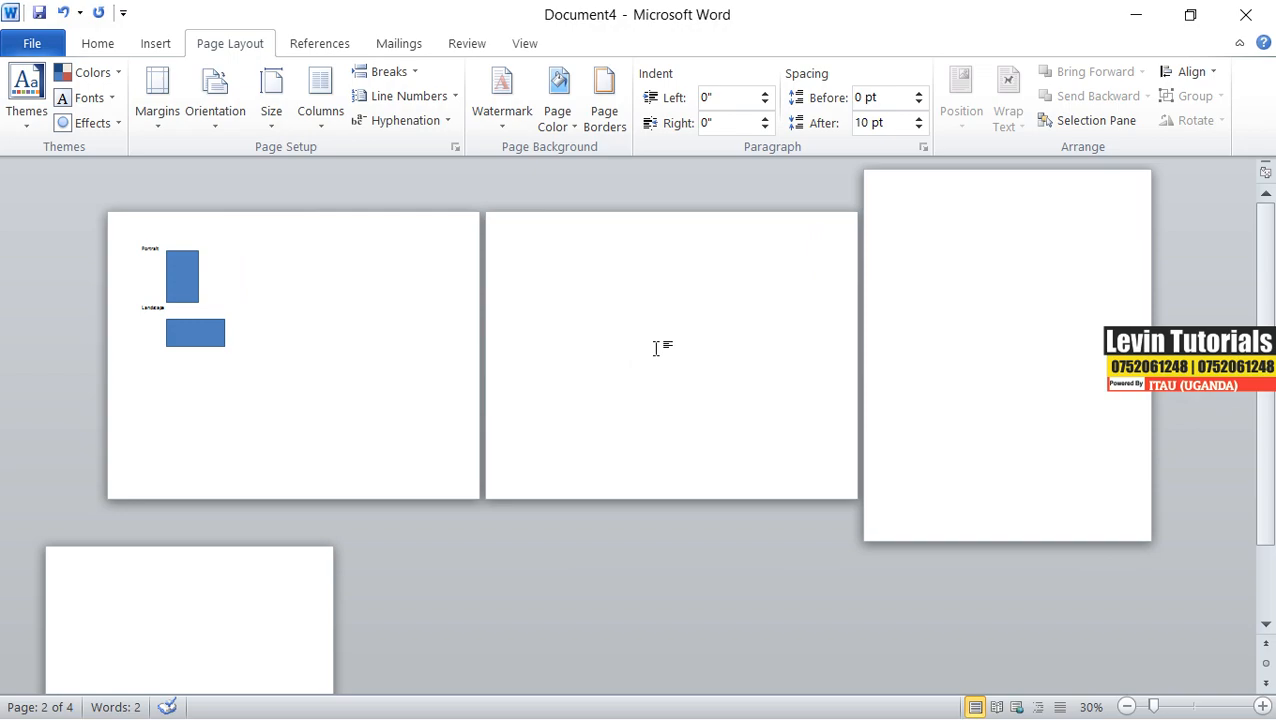
key("ctrl+z")
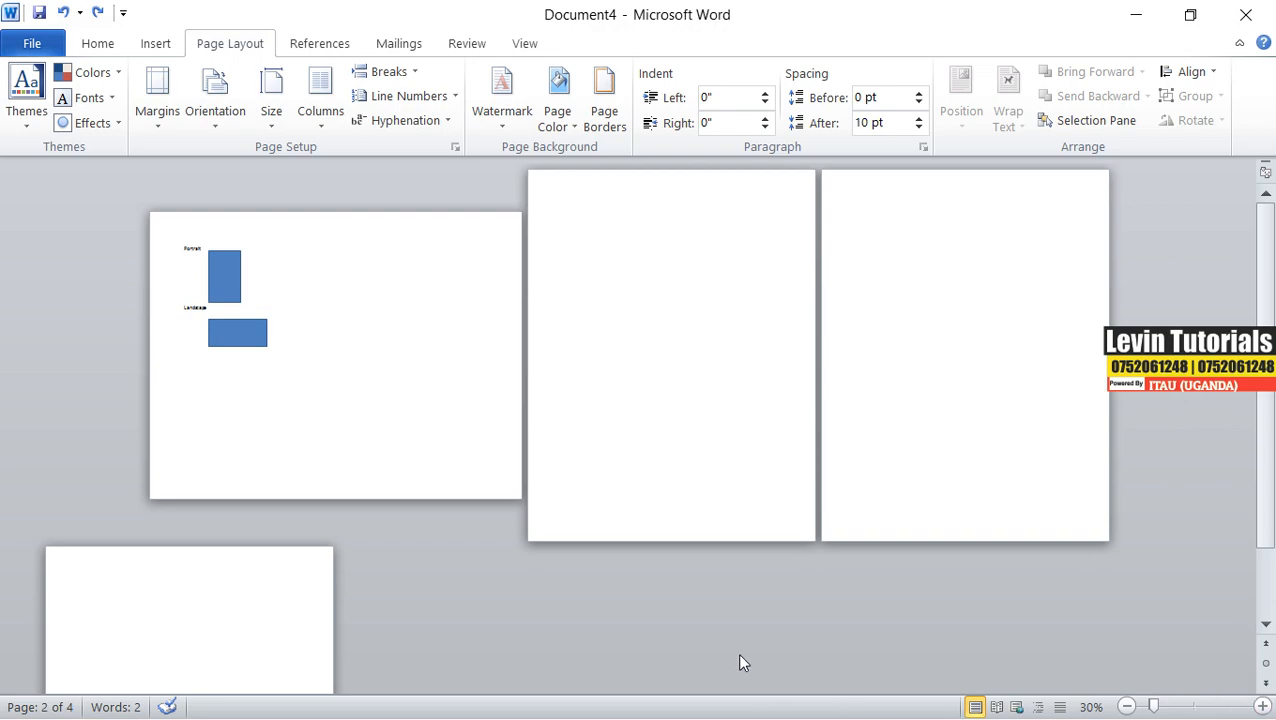
Step: Return the first page's section to portrait orientation
left_click(421, 337)
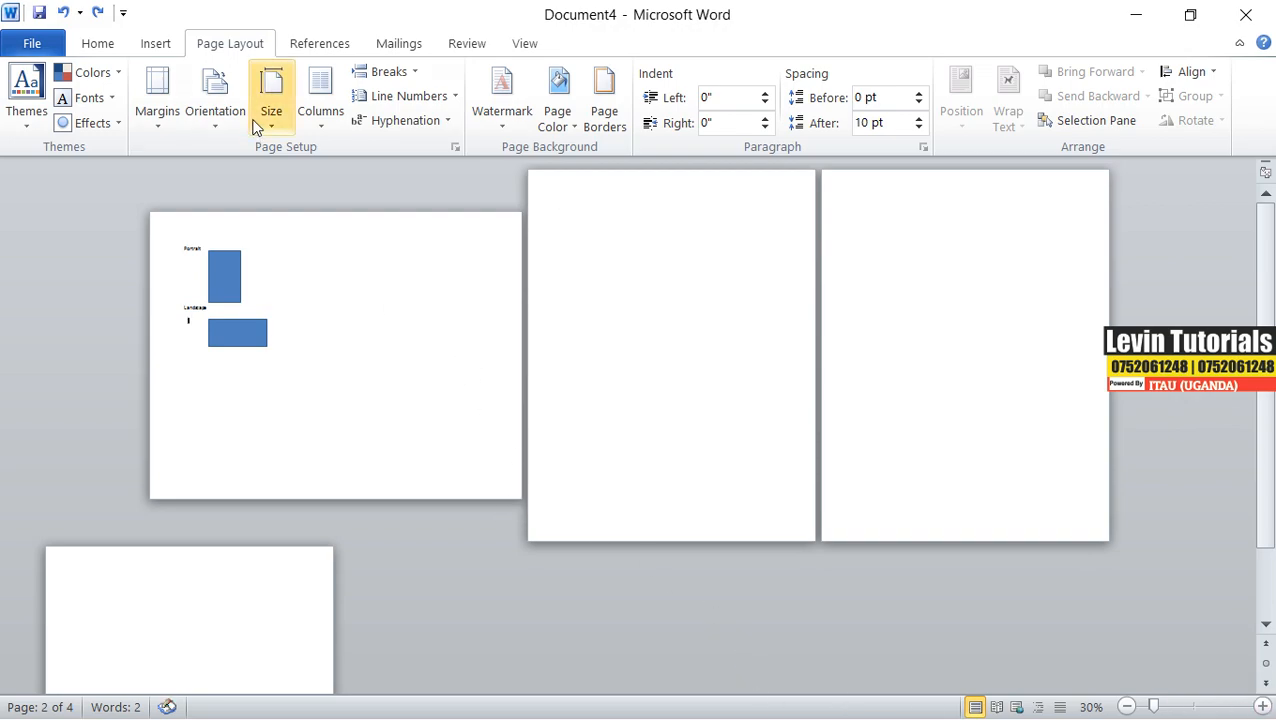
left_click(210, 128)
left_click(228, 166)
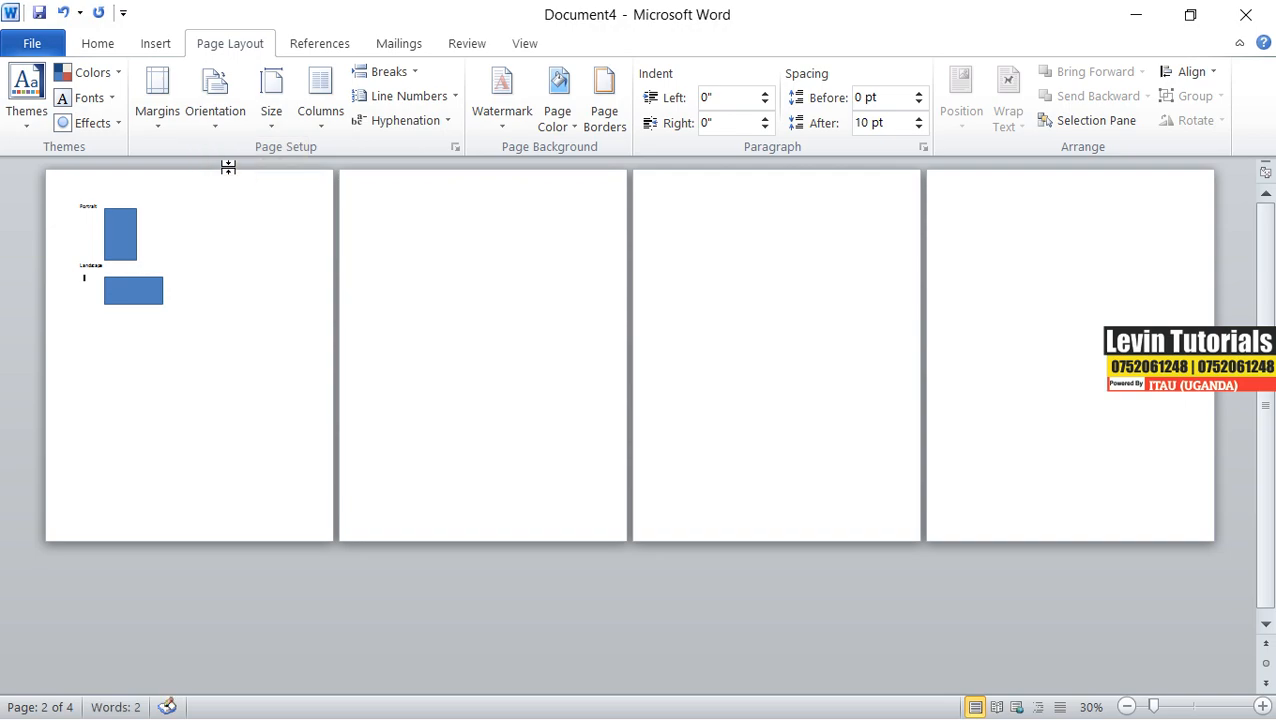
left_click(393, 213)
left_click(413, 74)
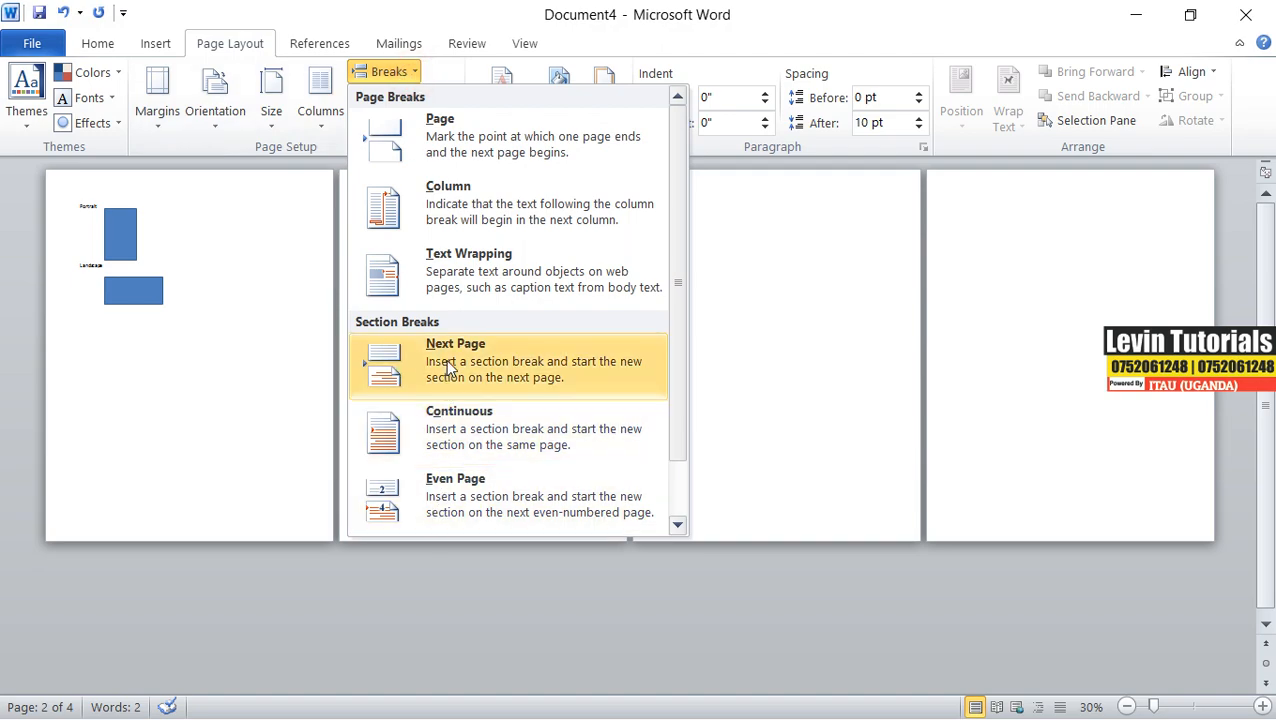
left_click(219, 384)
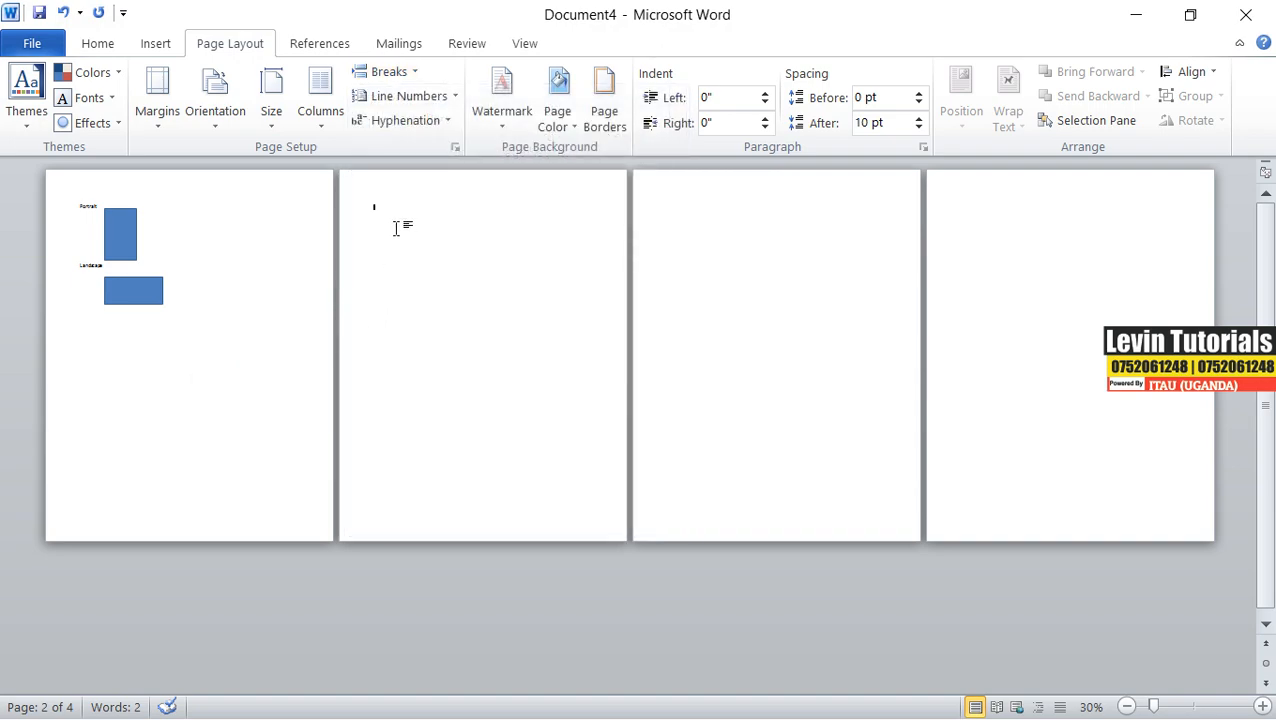
Step: Set the second page's section to landscape orientation
left_click(395, 228)
left_click(238, 128)
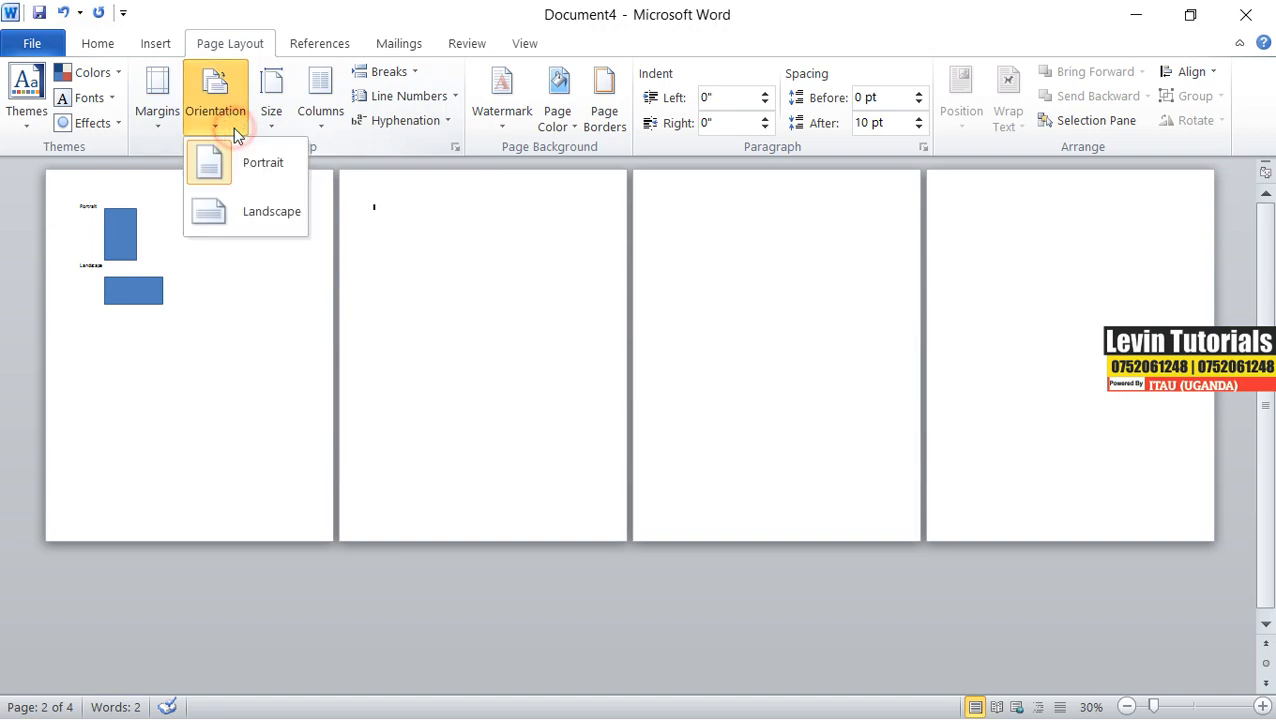
left_click(248, 218)
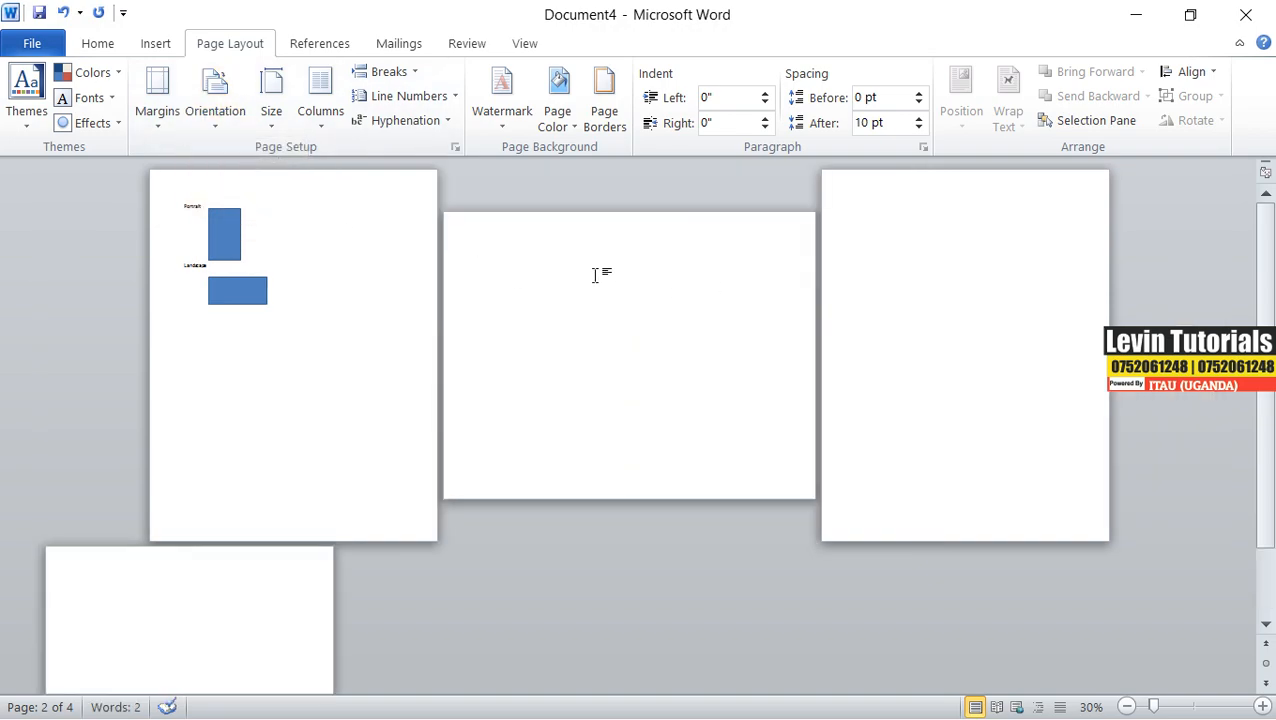
Step: Set the fourth page's section to landscape orientation
scroll(263, 574, "down", 2)
left_click(253, 548)
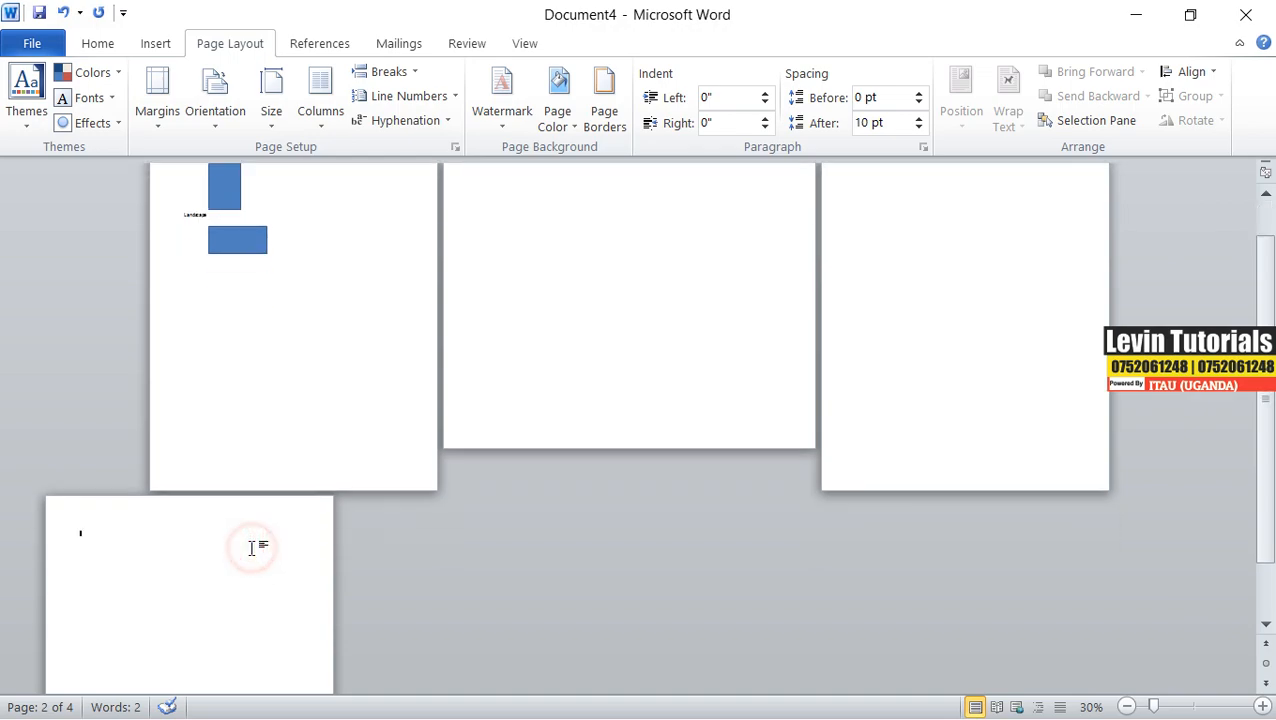
left_click(209, 129)
left_click(275, 212)
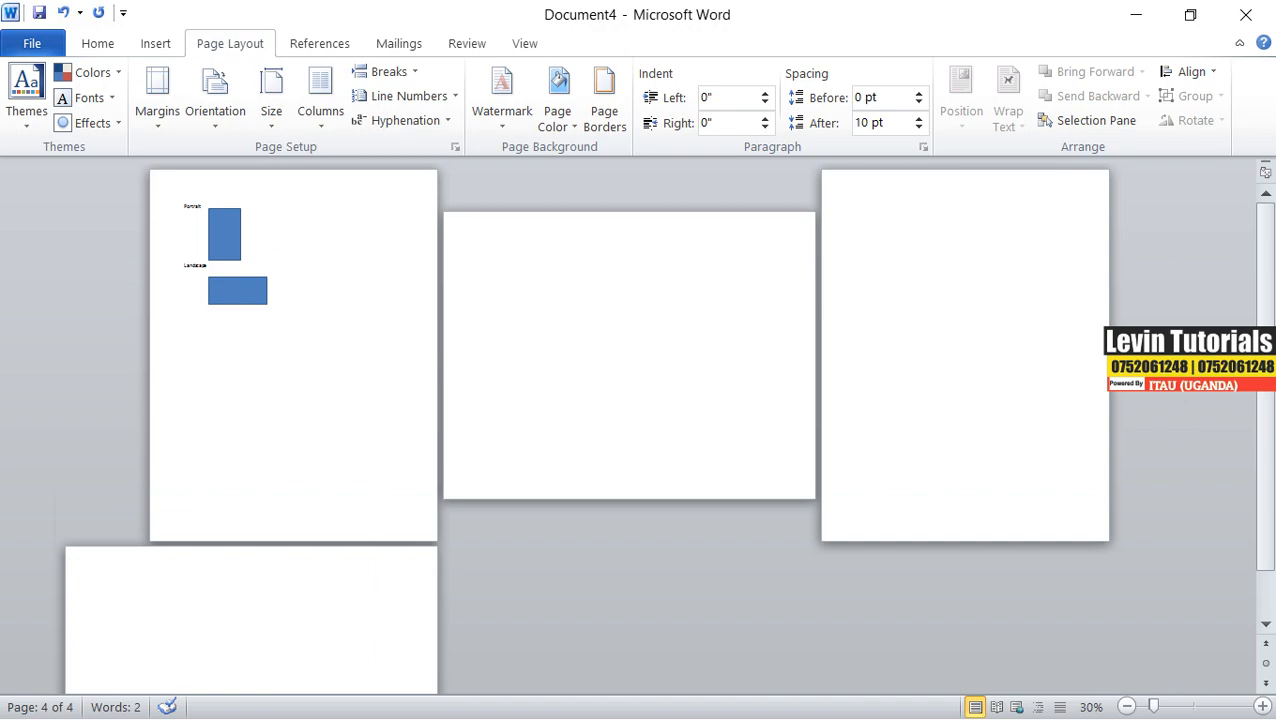
Step: Review all four pages side by side to compare their orientations
left_click(1126, 708)
left_click(1126, 708)
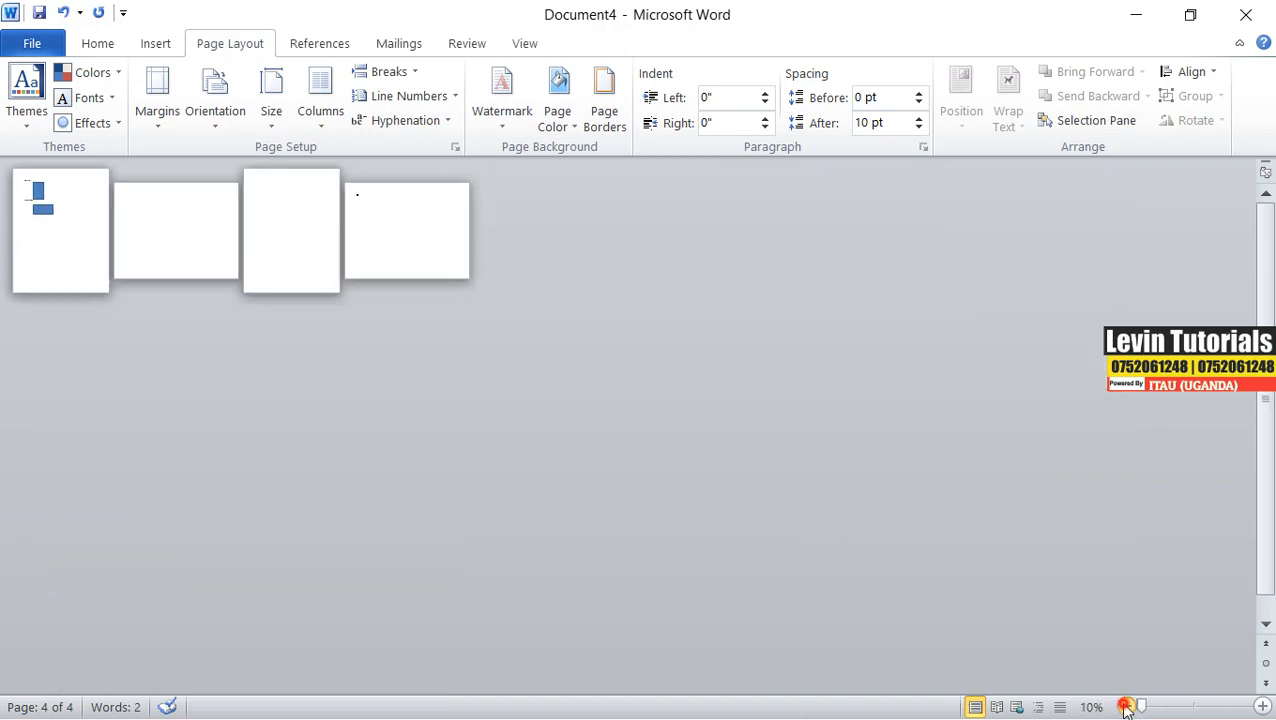
left_click(51, 234)
left_click(177, 232)
left_click(275, 215)
left_click(410, 221)
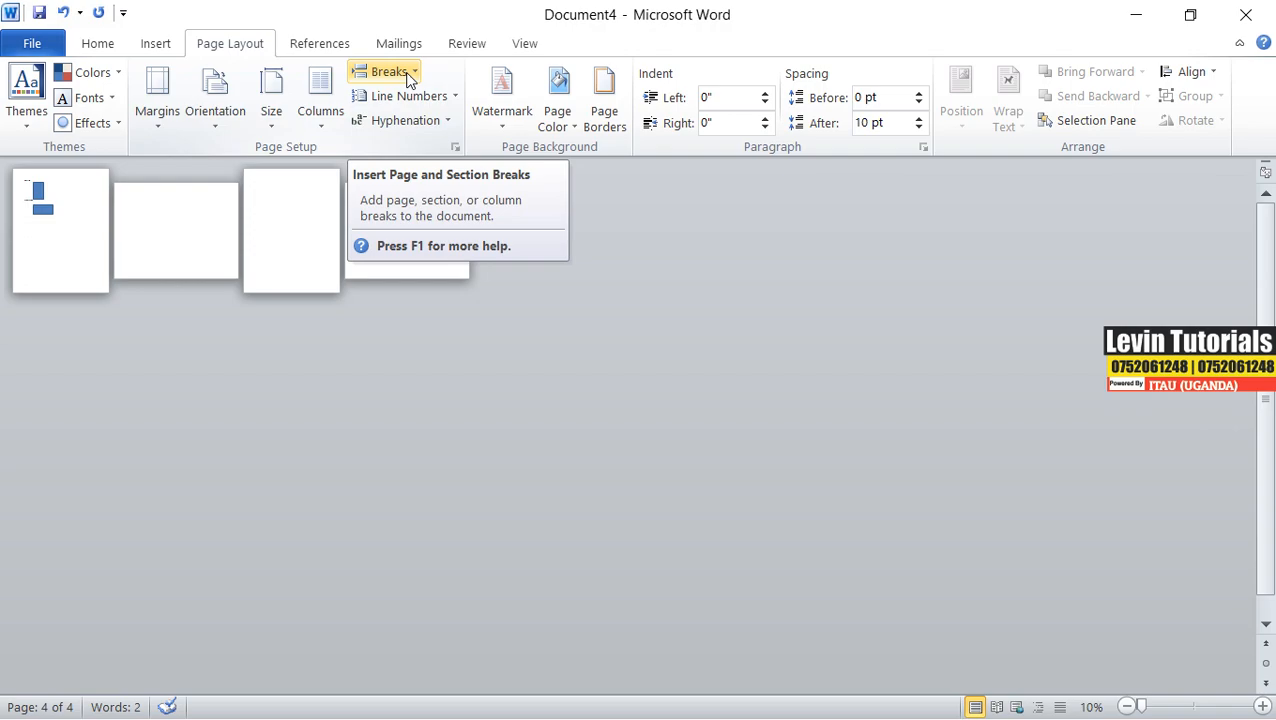
Step: Create a new blank document and add three blank pages to it
key("ctrl+n")
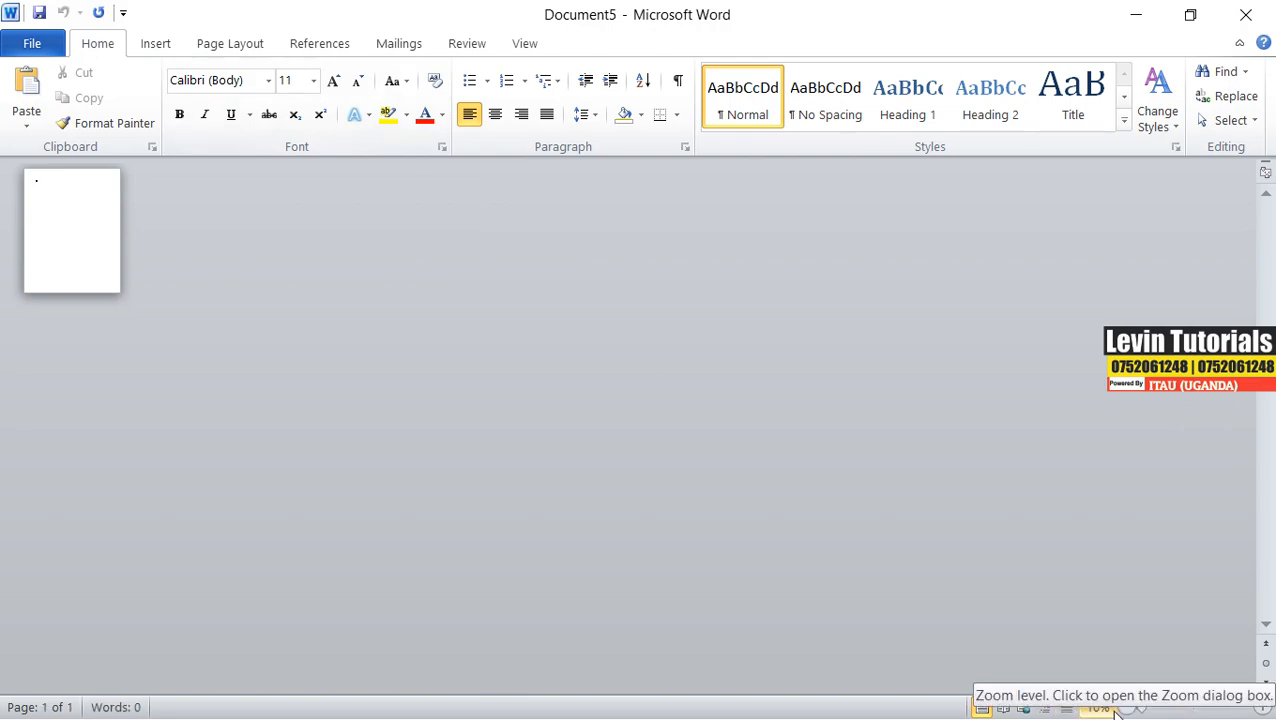
double_click(1262, 707)
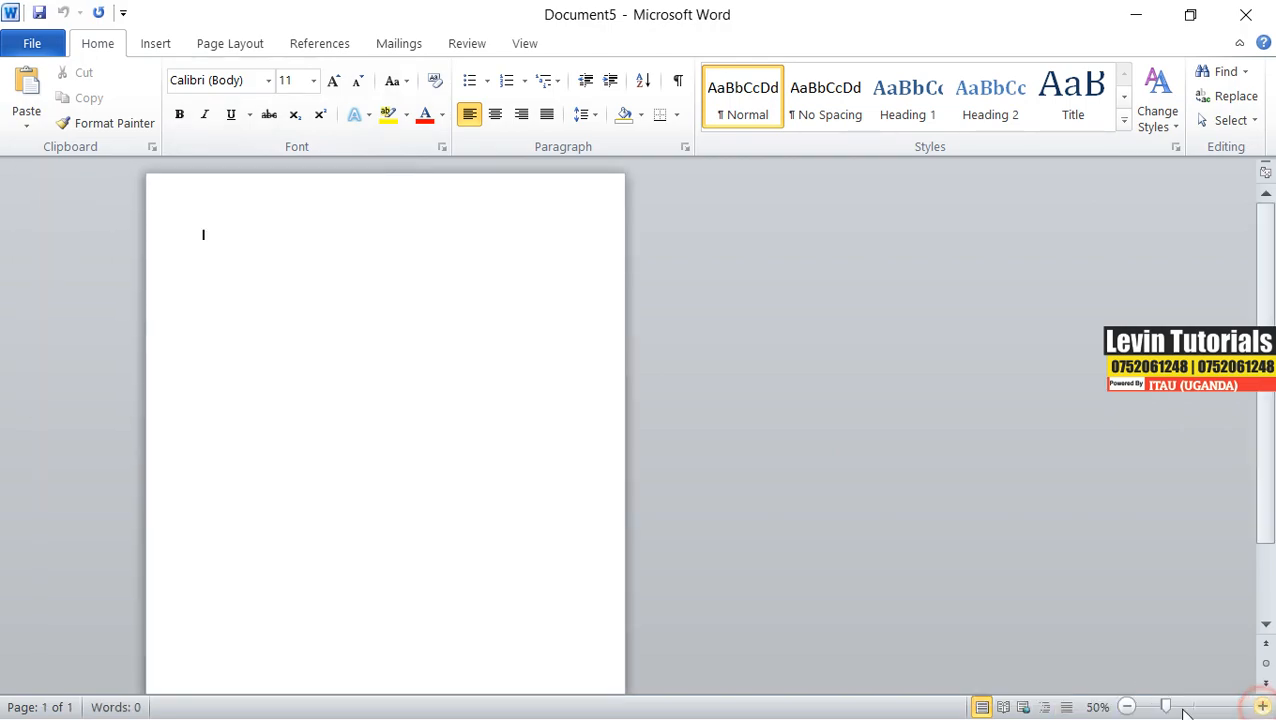
left_click(154, 44)
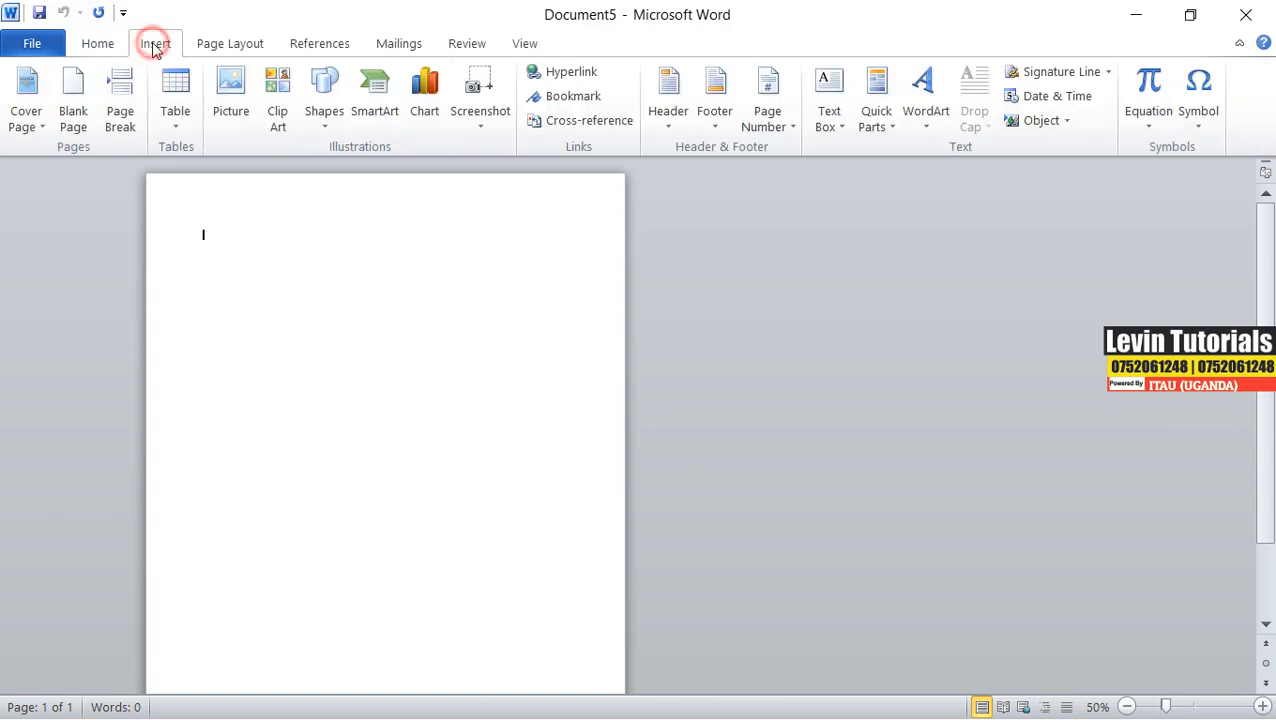
left_click(76, 114)
left_click(74, 114)
left_click(74, 114)
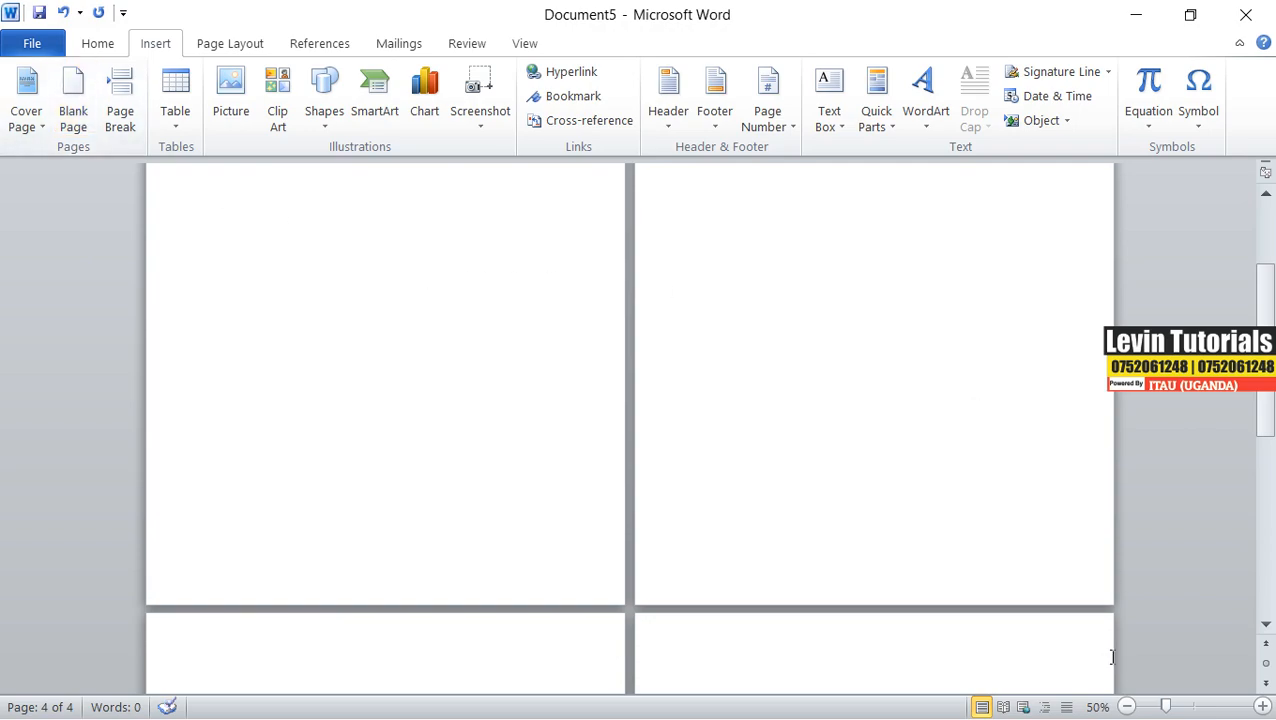
Step: From the second page, switch the new document's orientation to landscape and set it back to portrait
left_click(1127, 708)
left_click(1127, 708)
left_click(1127, 708)
left_click(1127, 708)
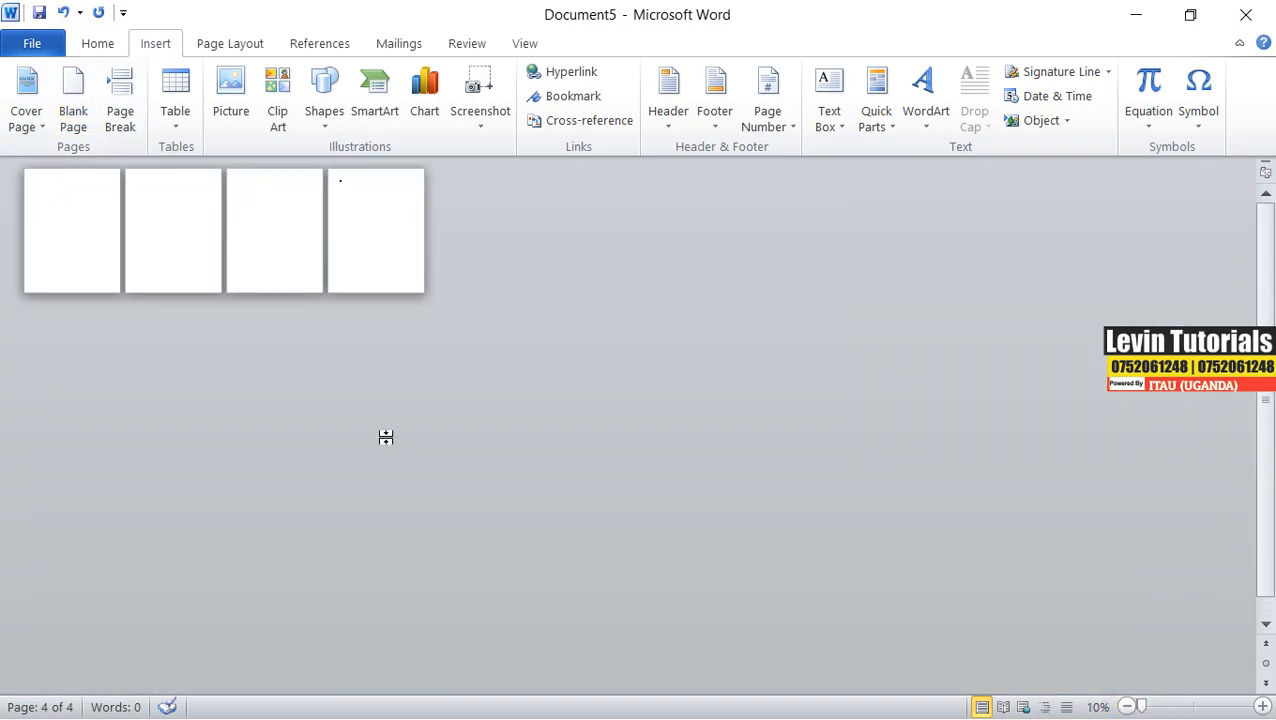
left_click(157, 200)
left_click(135, 183)
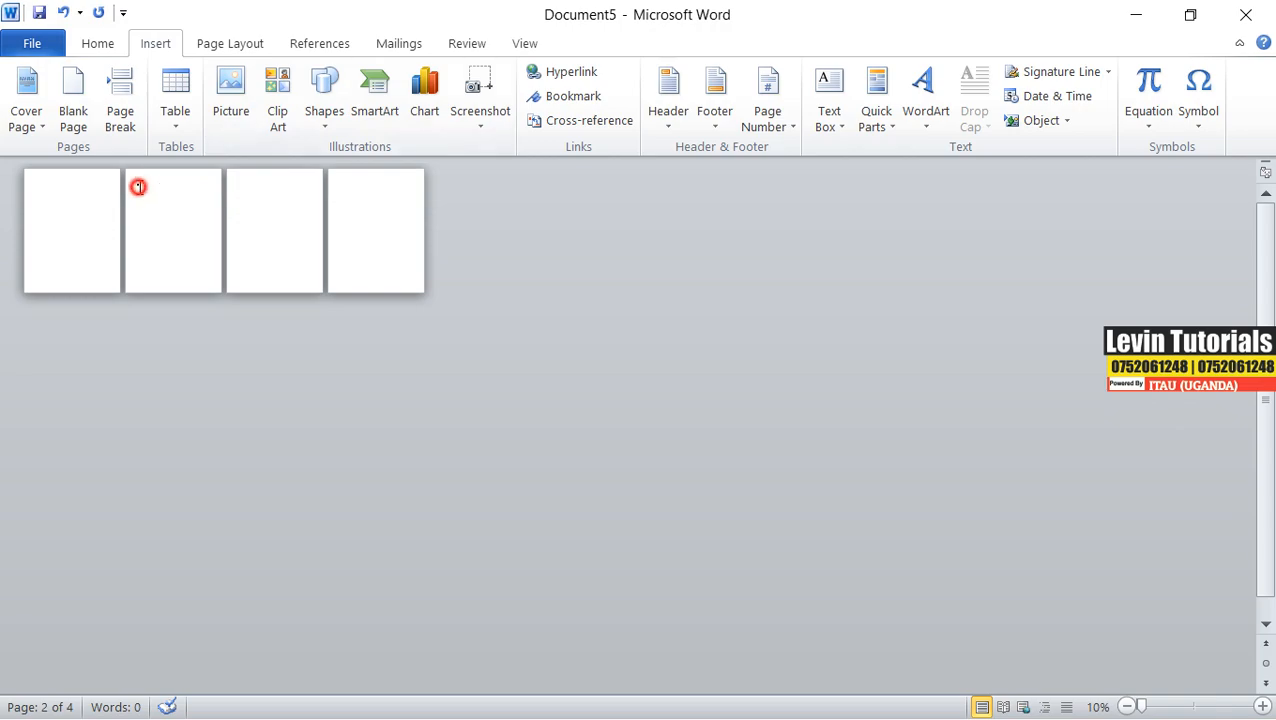
left_click(213, 45)
left_click(218, 125)
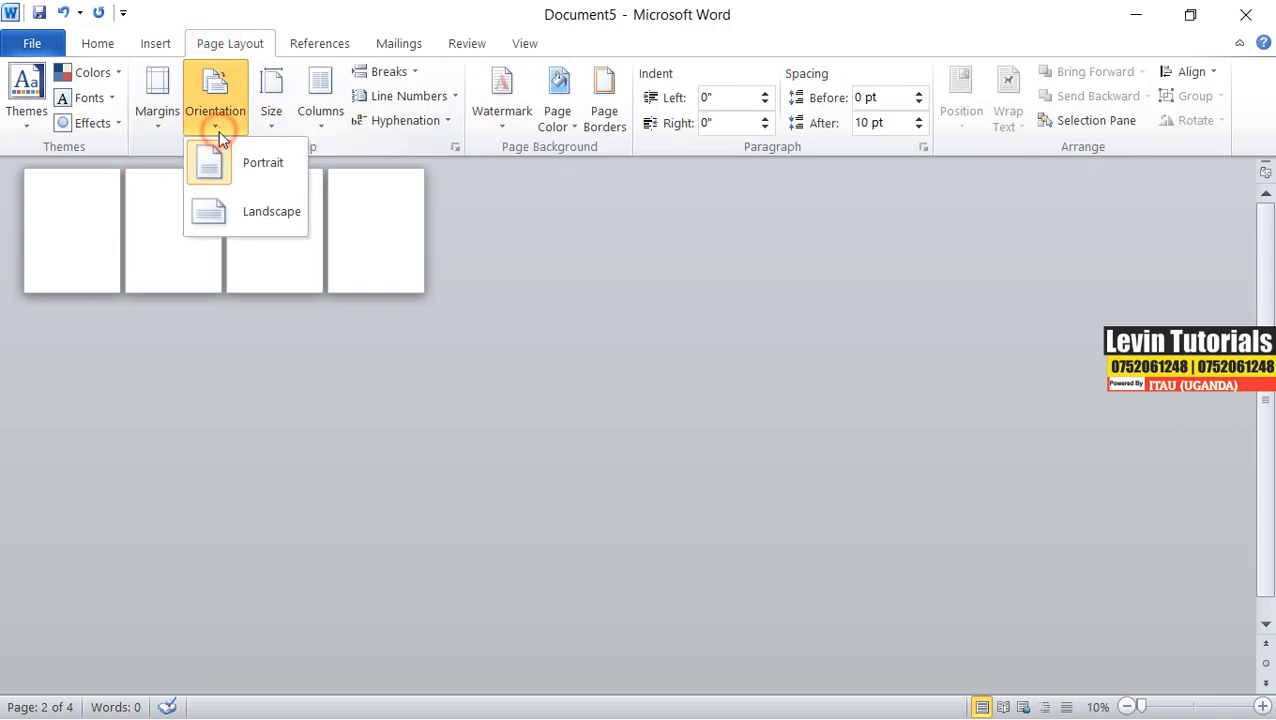
left_click(240, 216)
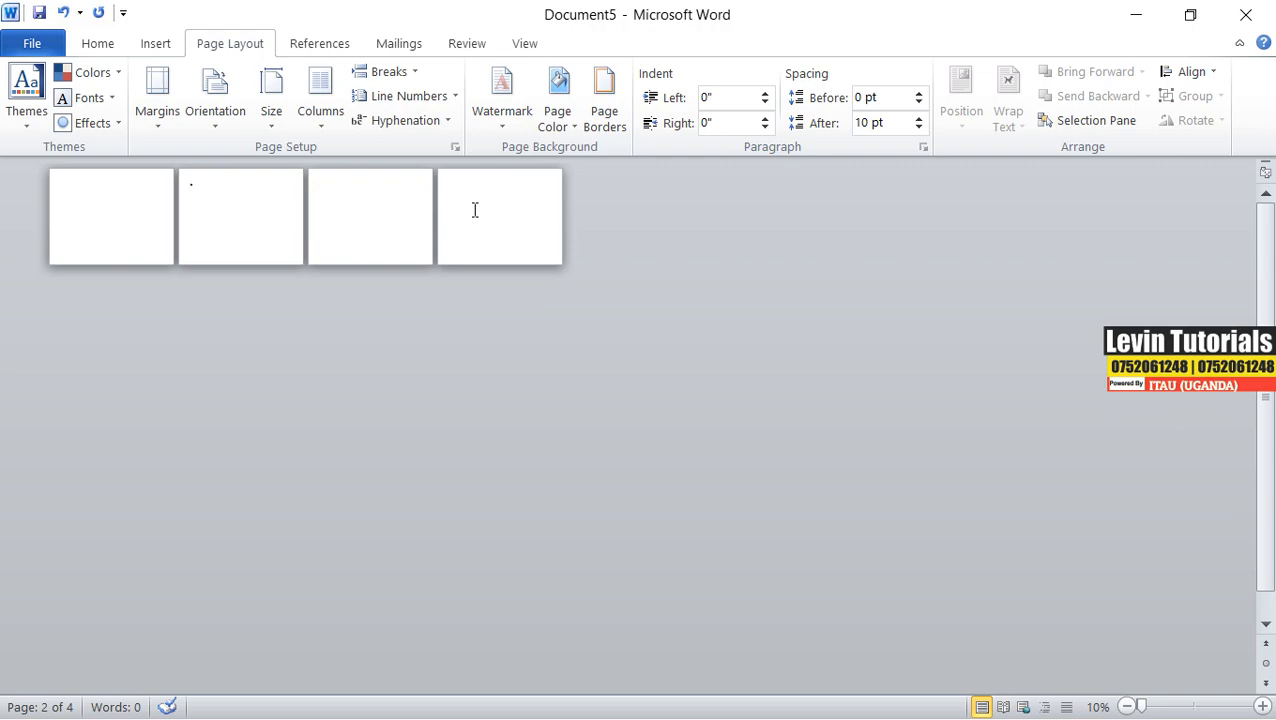
left_click(222, 130)
left_click(225, 161)
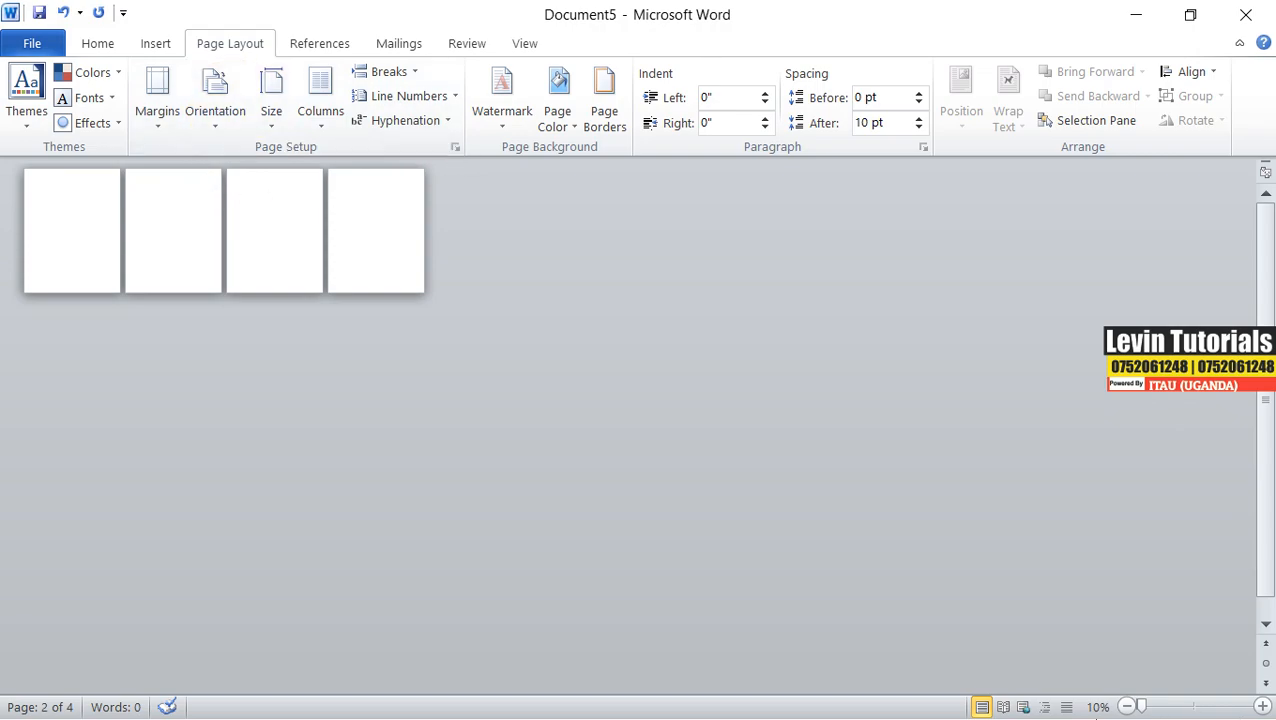
Step: Open the new document's headers and footers for editing and check Link to Previous across its pages
left_click(1263, 707)
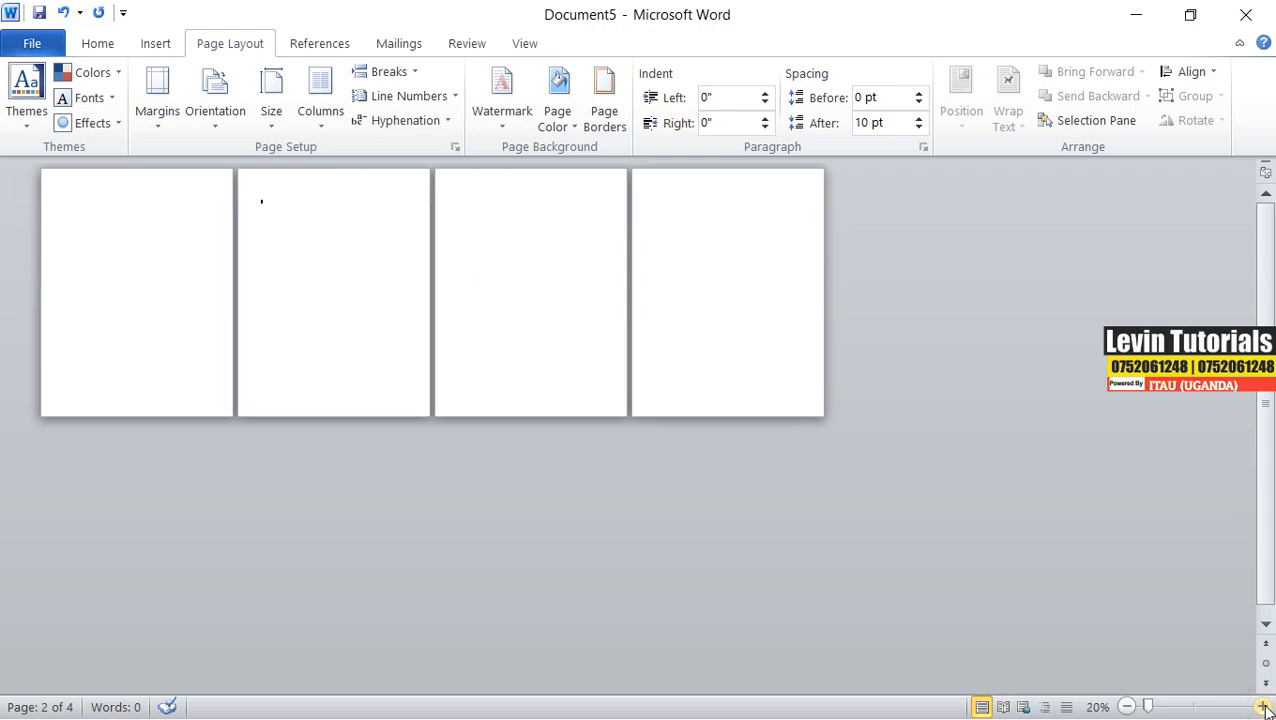
double_click(270, 183)
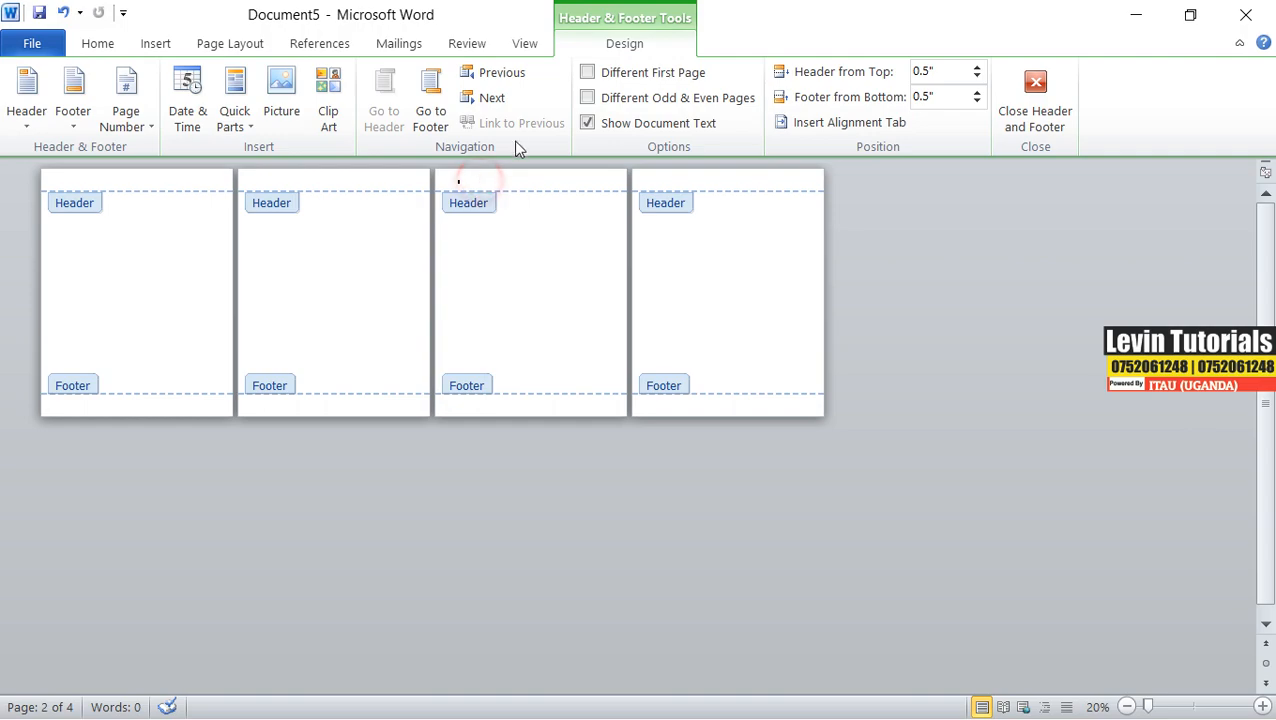
left_click(383, 404)
left_click(475, 404)
left_click(655, 405)
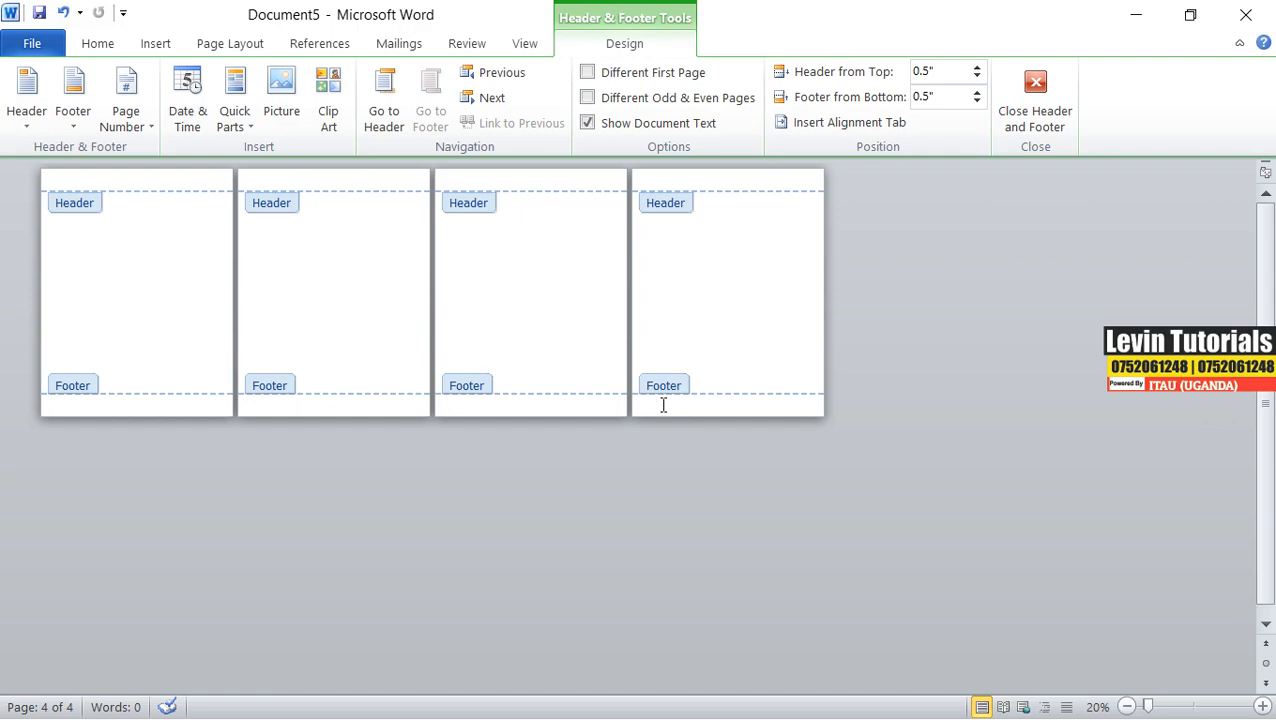
Step: Keep the document open, leave header and footer editing, and undo the added blank pages until only one page is left
left_click(1243, 15)
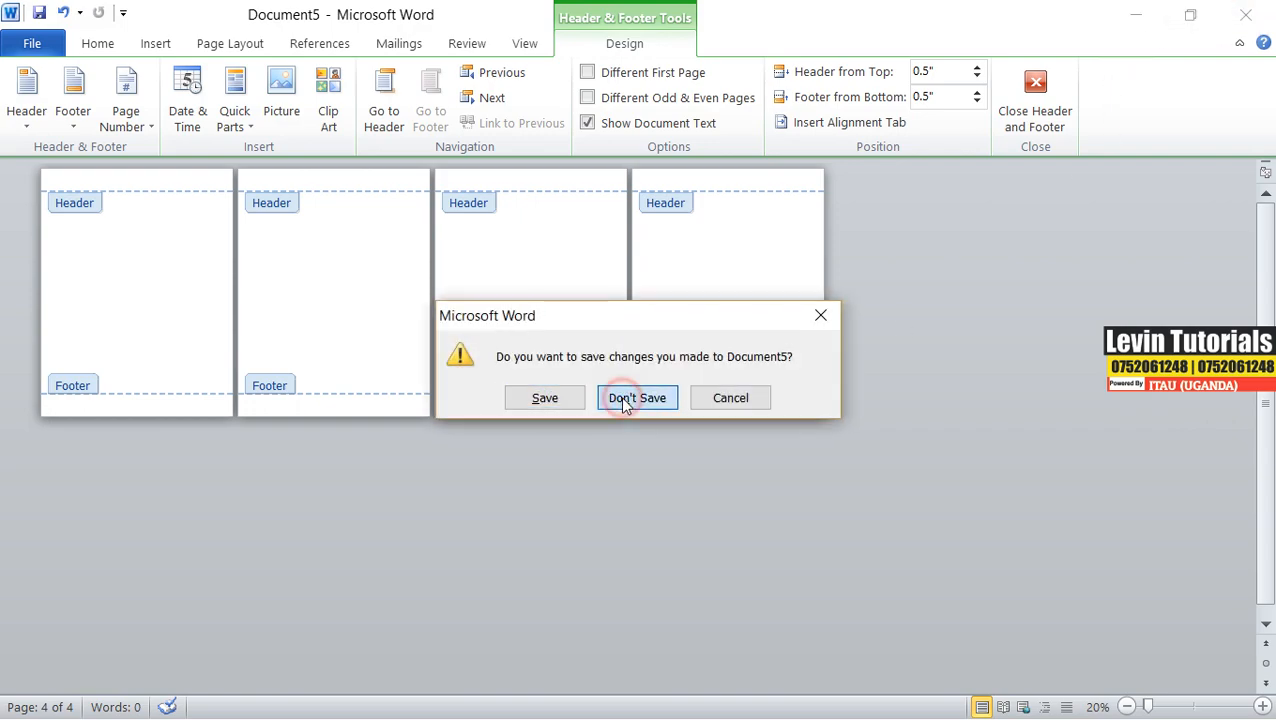
left_click(745, 397)
double_click(537, 268)
left_click(352, 226)
key("ctrl+z")
key("ctrl+z")
key("ctrl+z")
key("ctrl+z")
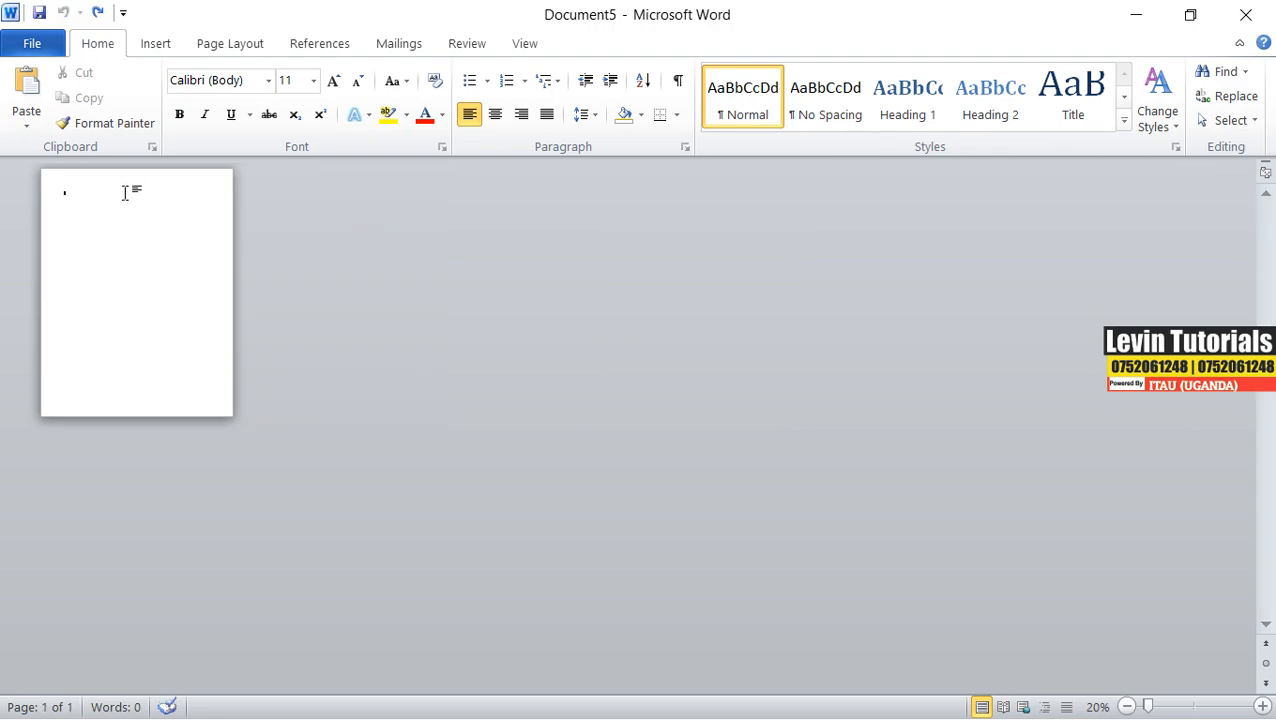
Step: Insert two Next Page section breaks and check Link to Previous in the second section's header
left_click(210, 44)
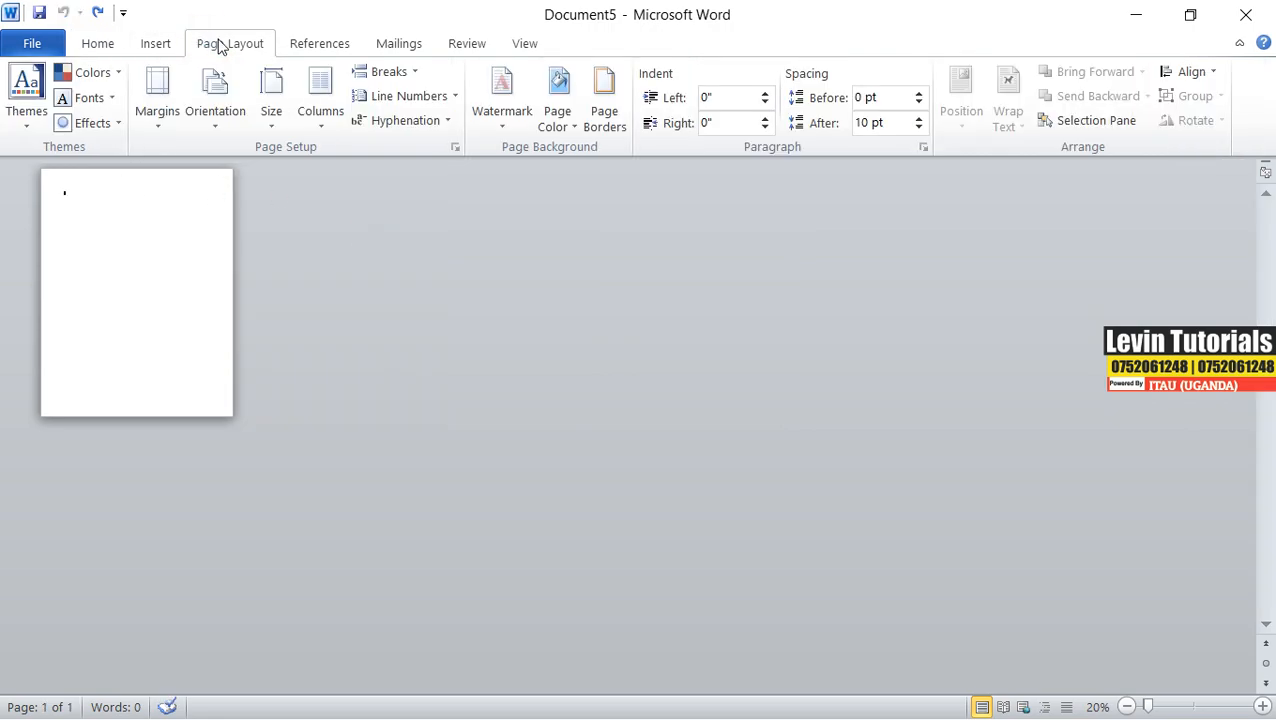
left_click(413, 74)
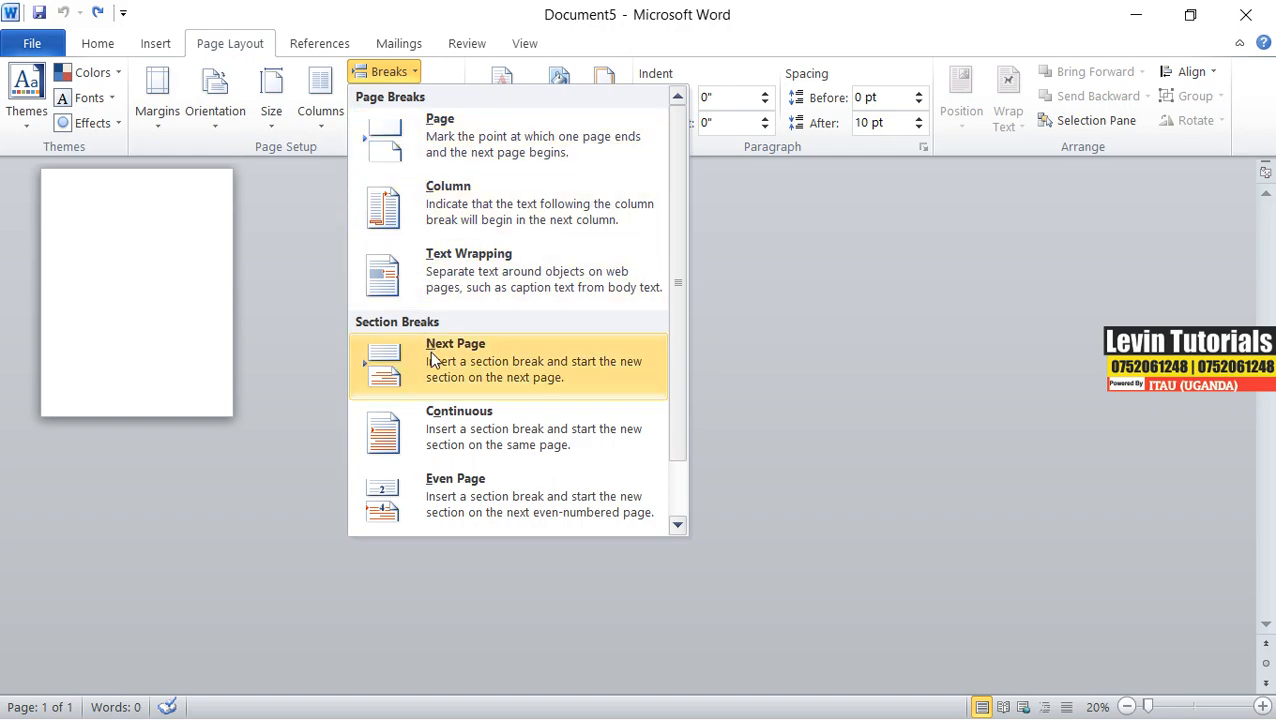
left_click(432, 352)
left_click(413, 72)
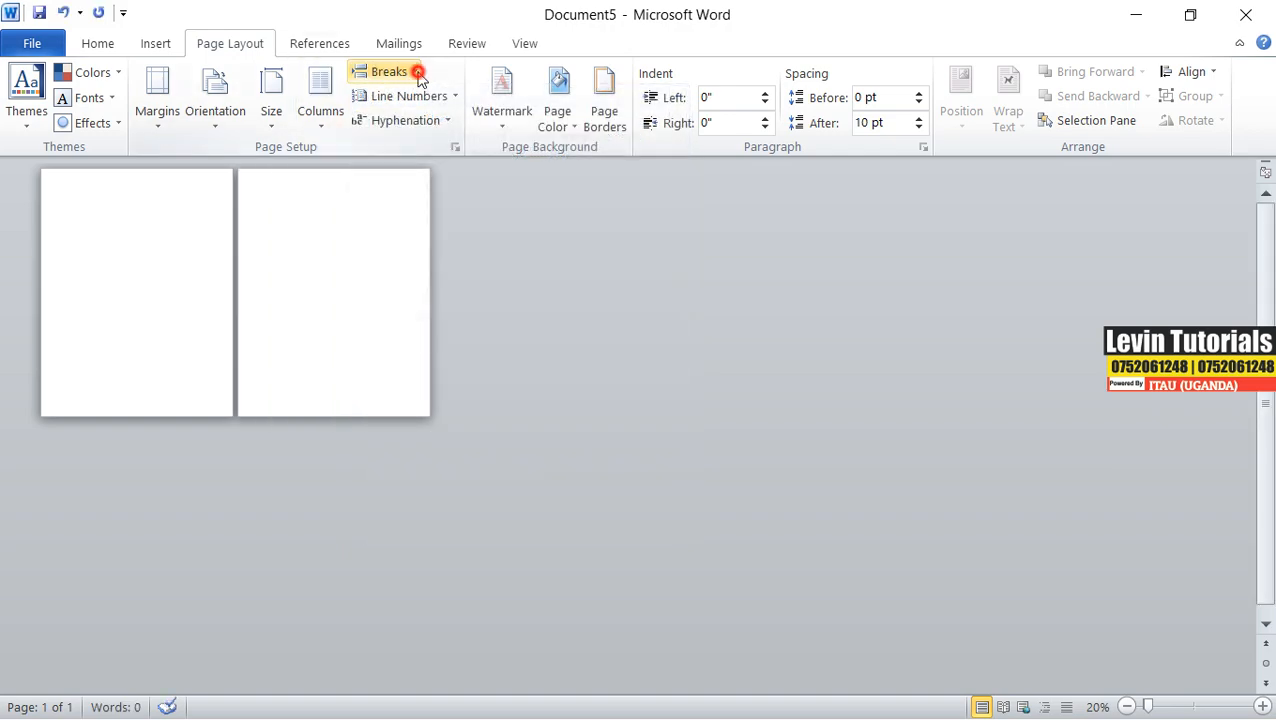
left_click(463, 357)
double_click(341, 183)
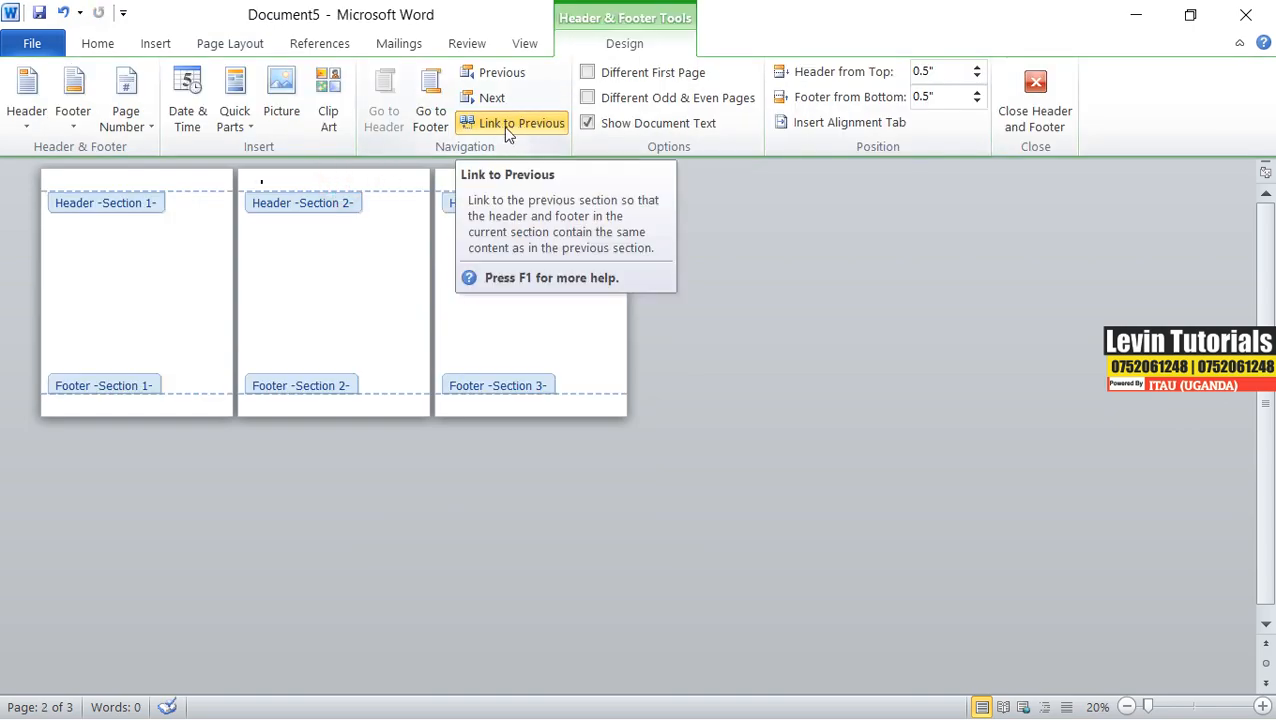
double_click(370, 256)
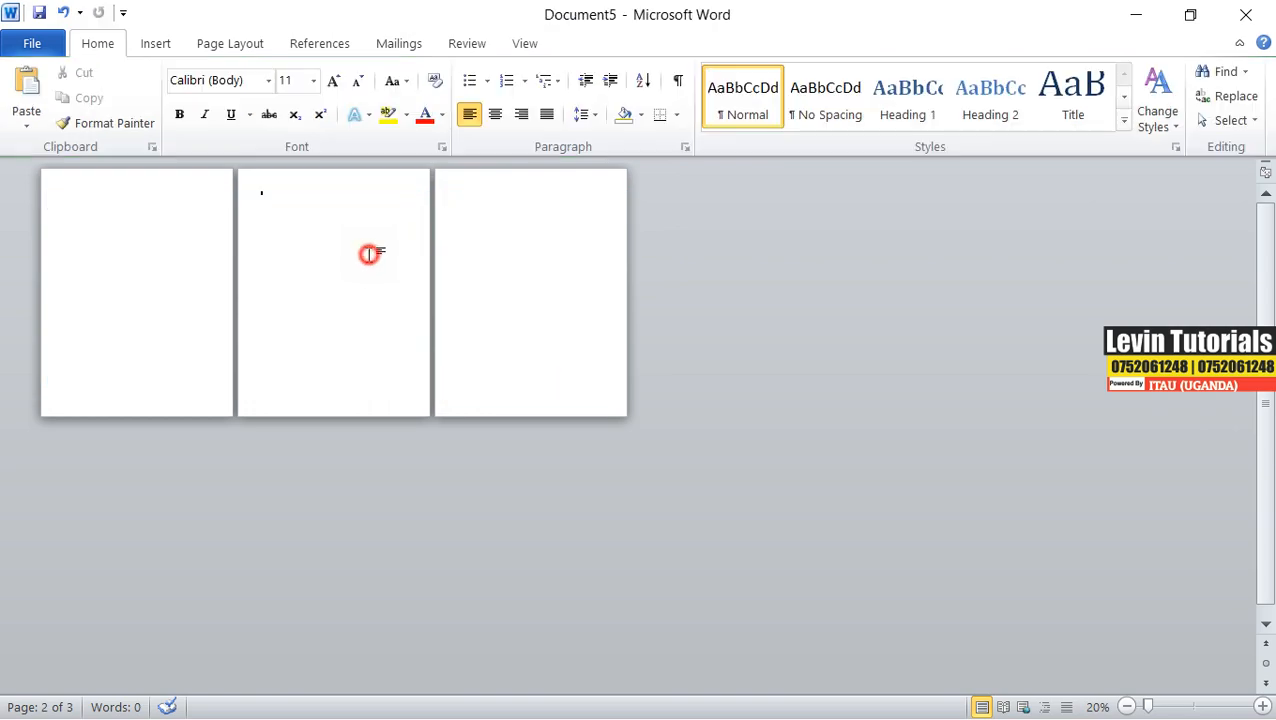
Step: Set the second and third pages to landscape orientation, one section at a time
left_click(204, 50)
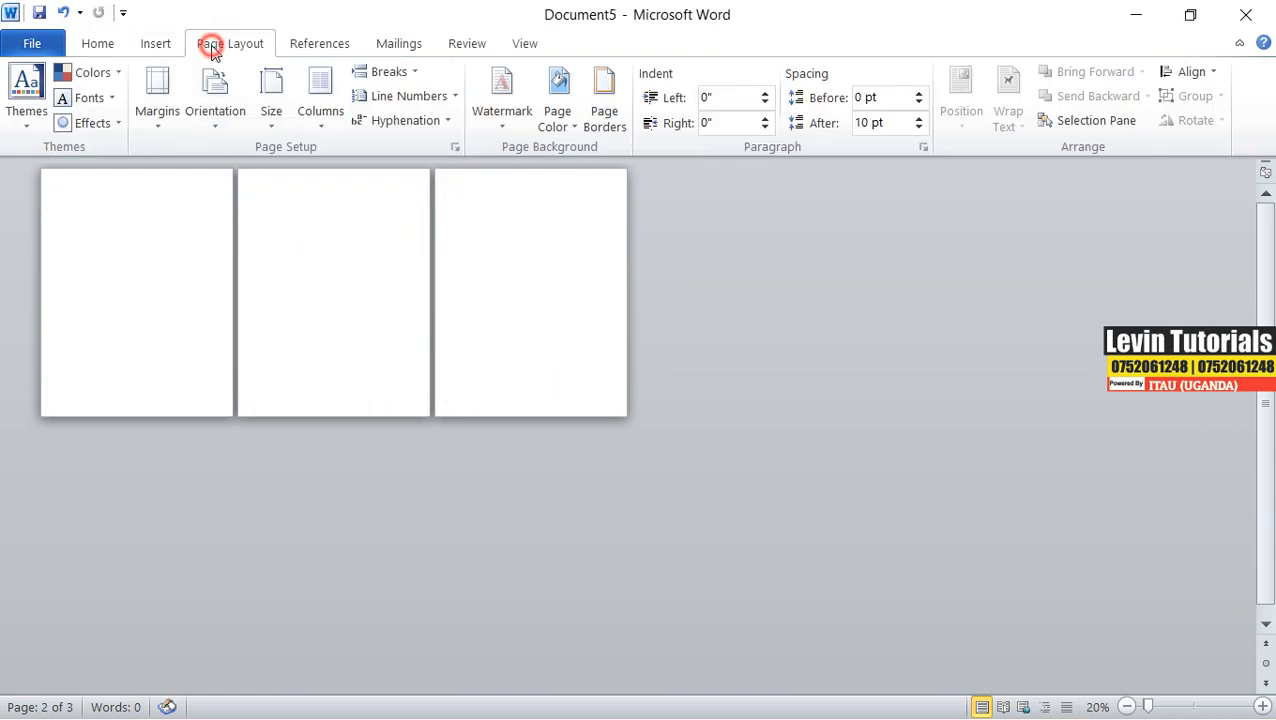
left_click(228, 130)
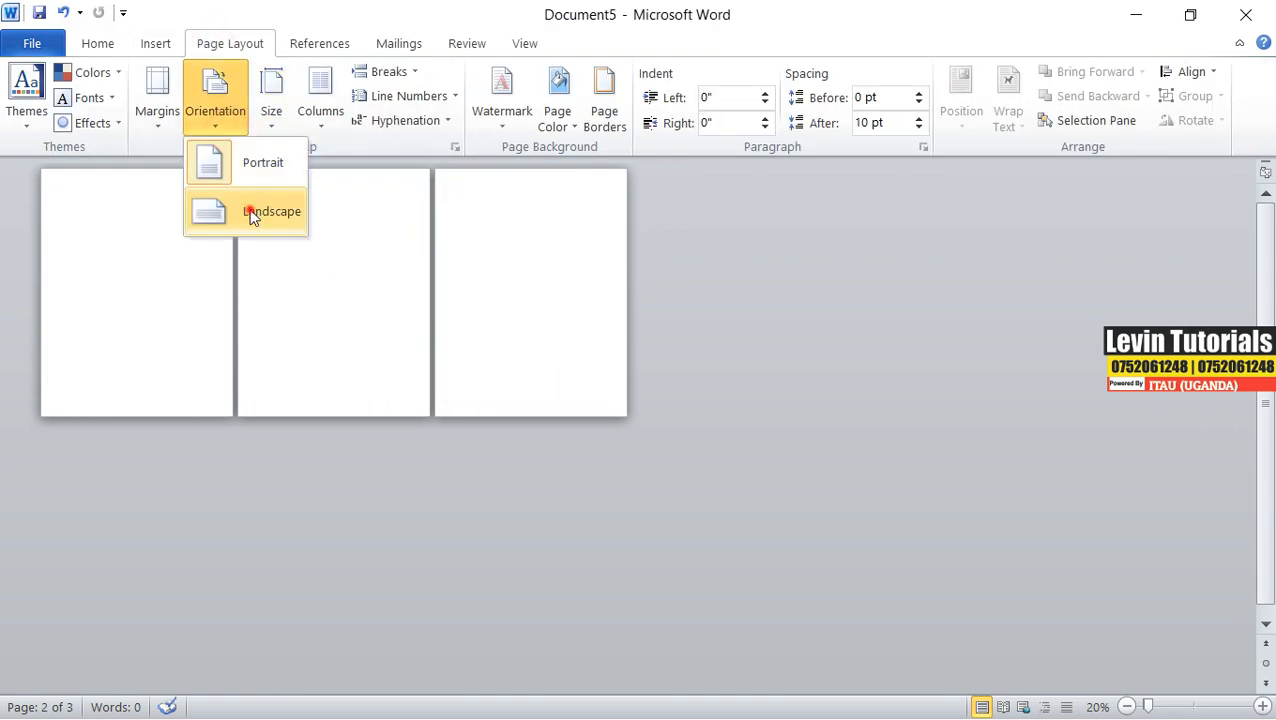
left_click(247, 210)
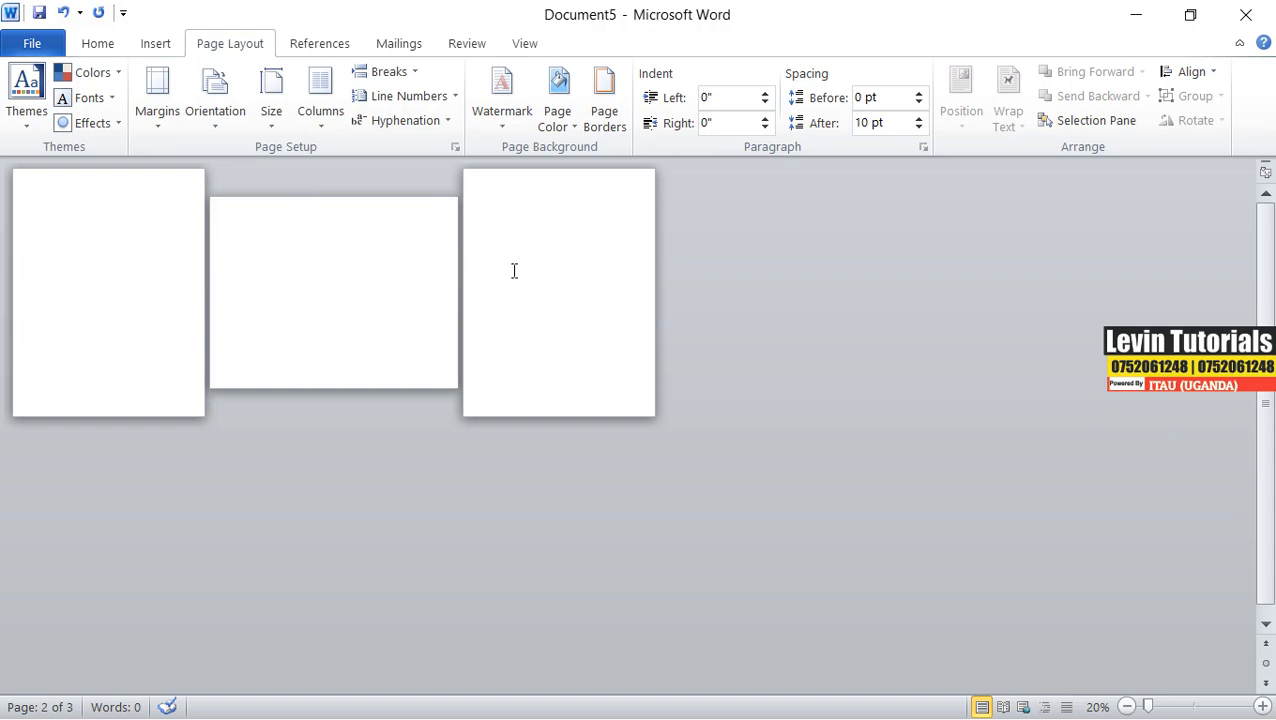
left_click(514, 271)
left_click(211, 125)
left_click(247, 213)
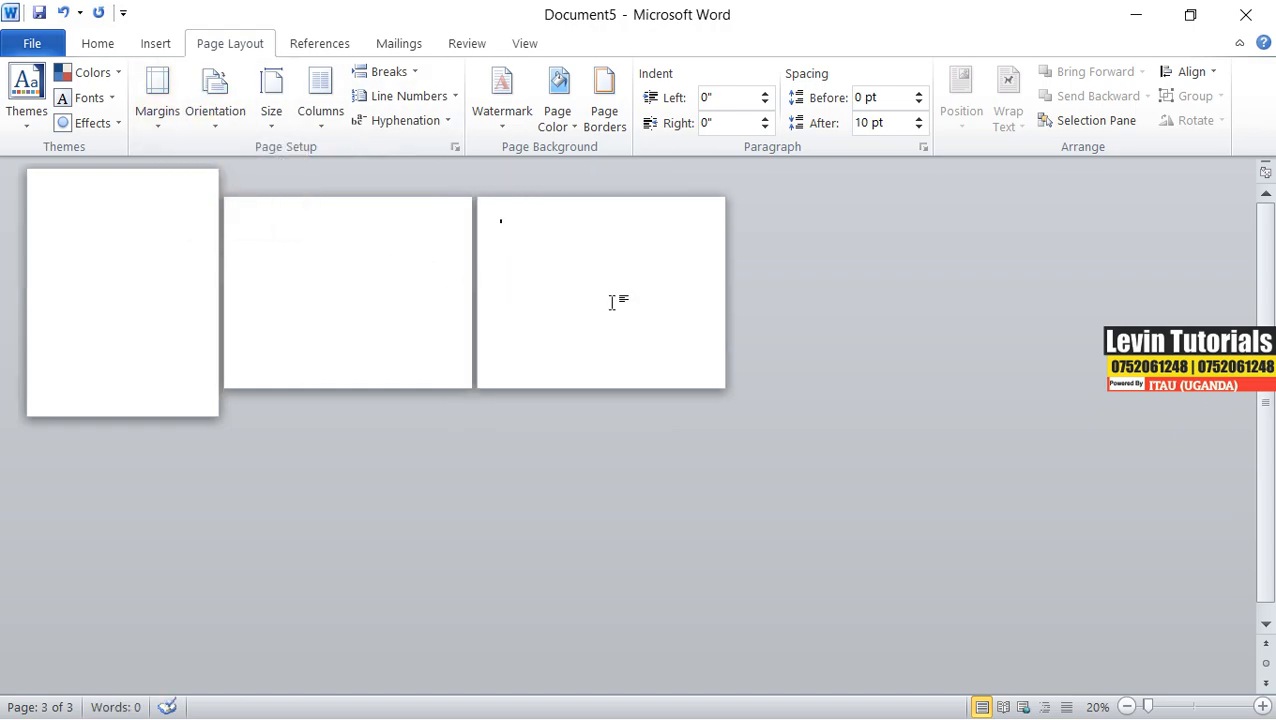
Step: Review the available page and section break types, and close the practice document without saving it
left_click(415, 74)
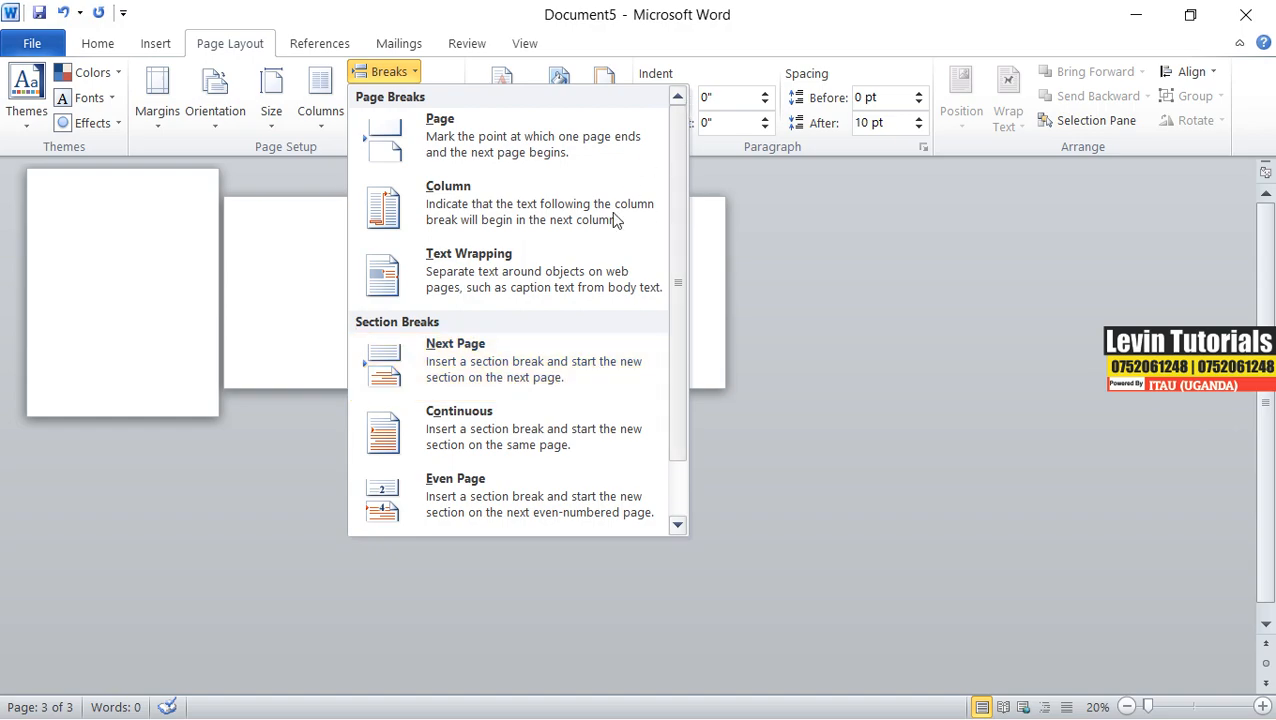
left_click(274, 283)
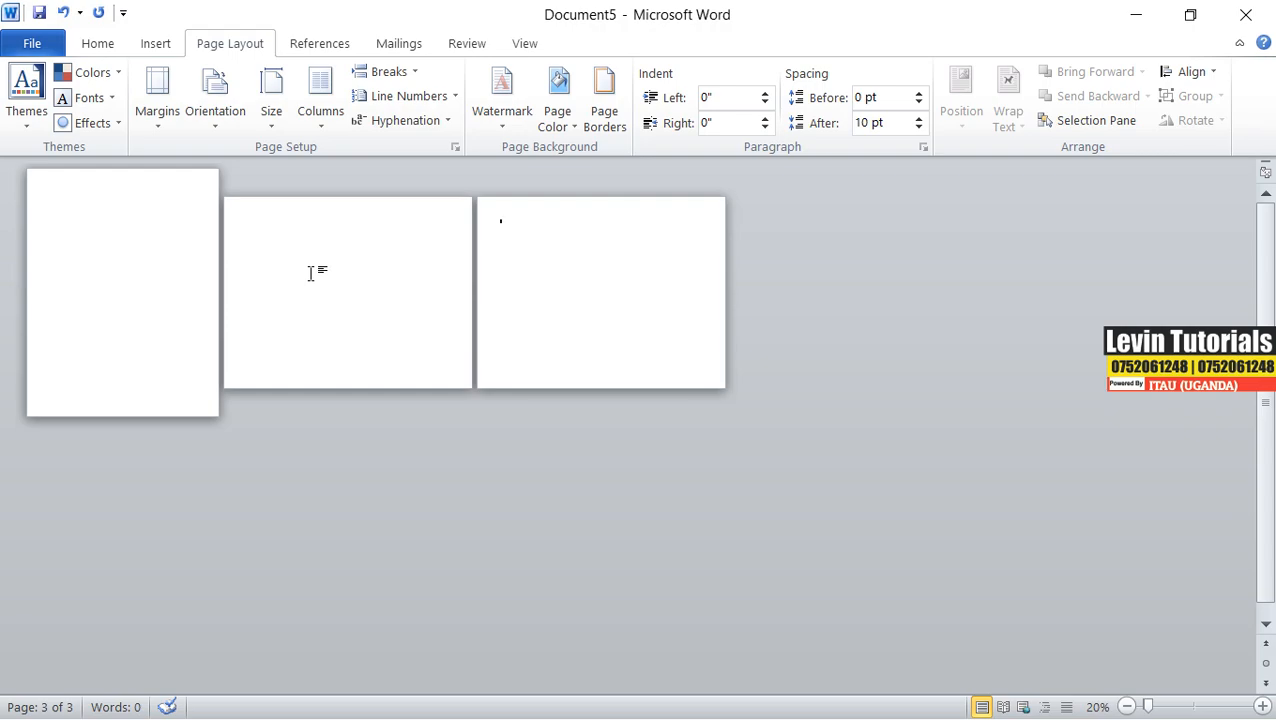
left_click(1245, 14)
left_click(646, 406)
left_click(50, 229)
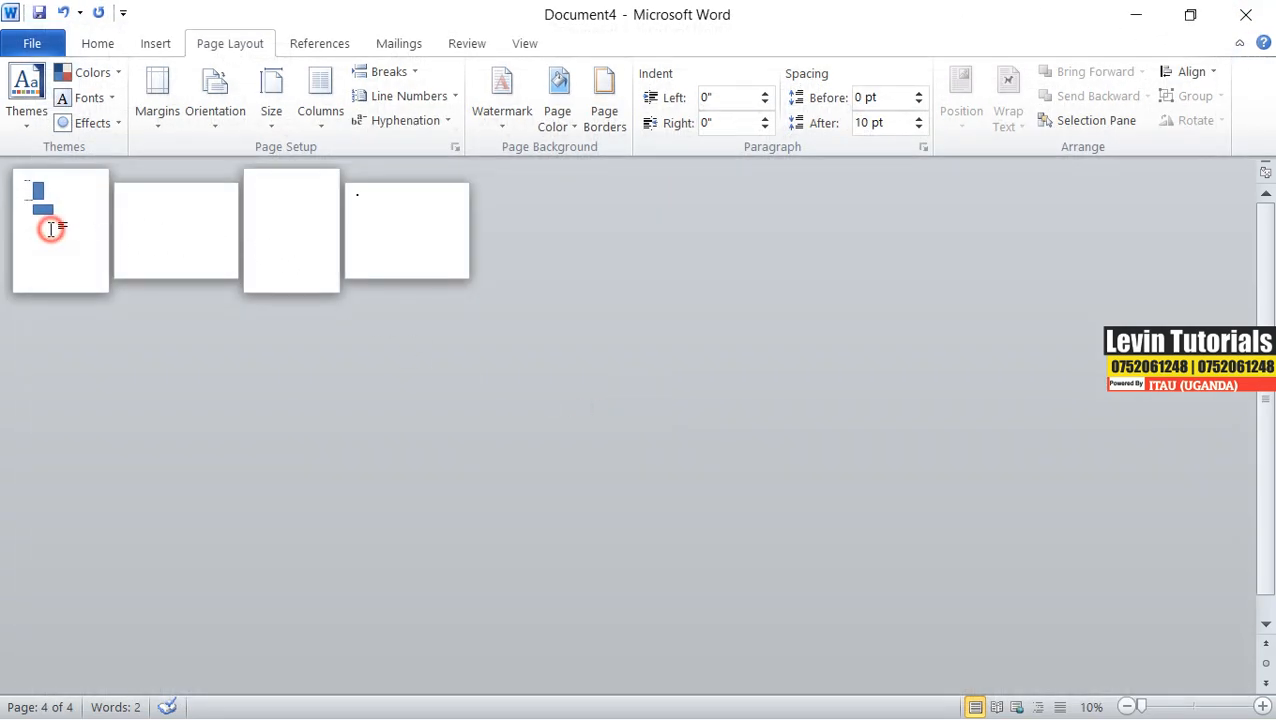